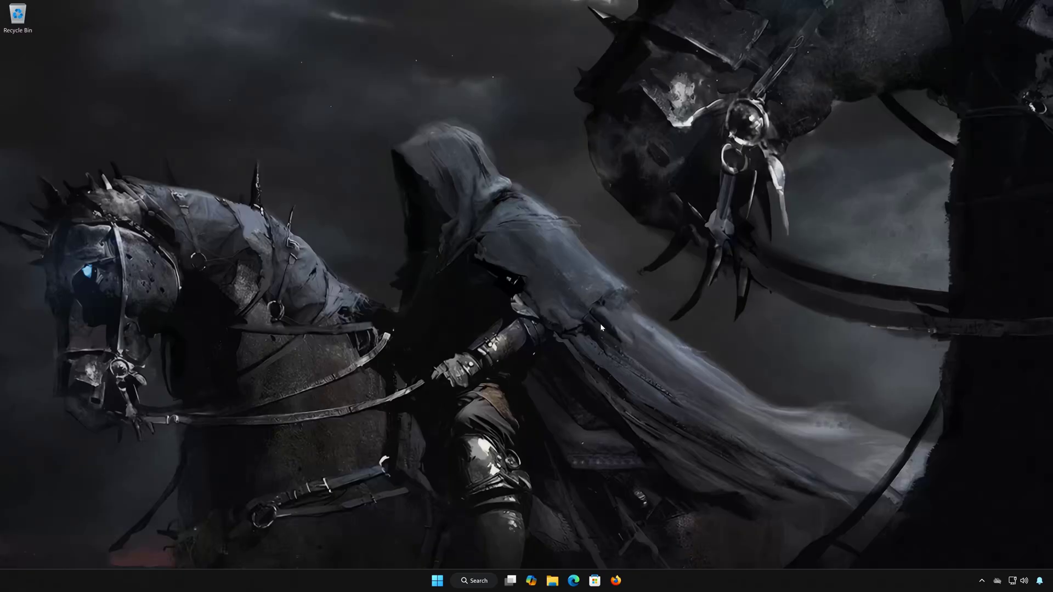
Open Settings and navigate to System › Troubleshoot › Other troubleshooters.
{"action": "left_click", "coordinate": [437, 581]}
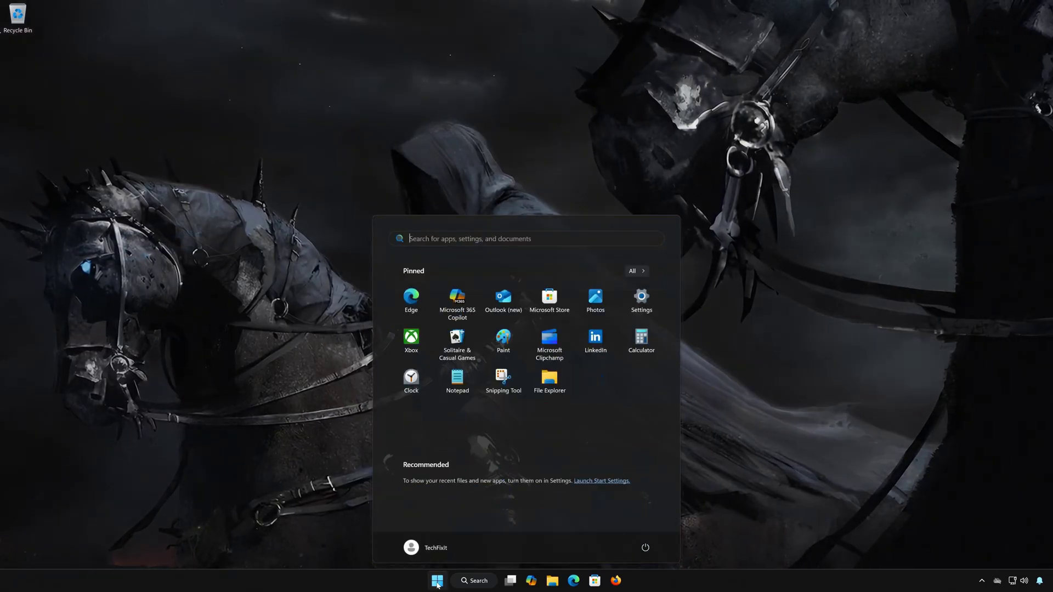
{"action": "left_click", "coordinate": [642, 300]}
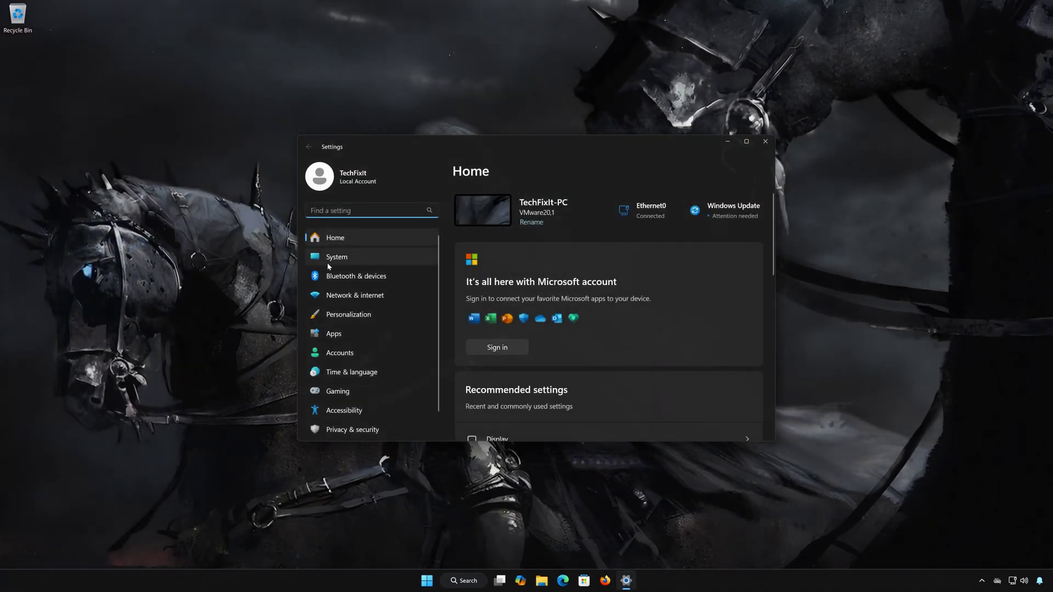
{"action": "left_click", "coordinate": [368, 257]}
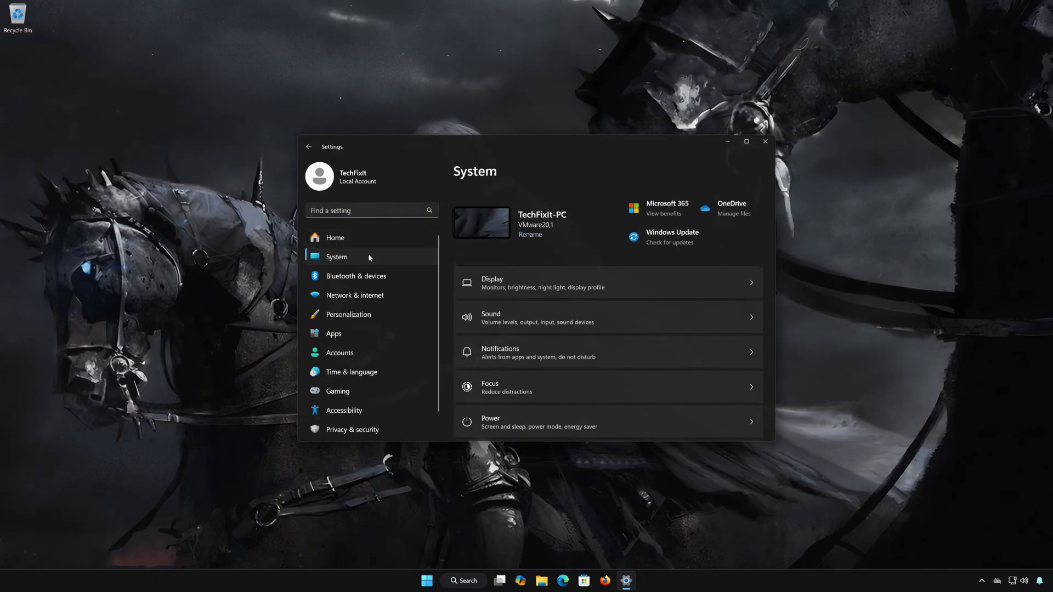
{"action": "scroll", "coordinate": [580, 312], "scroll_direction": "down", "scroll_amount": 5}
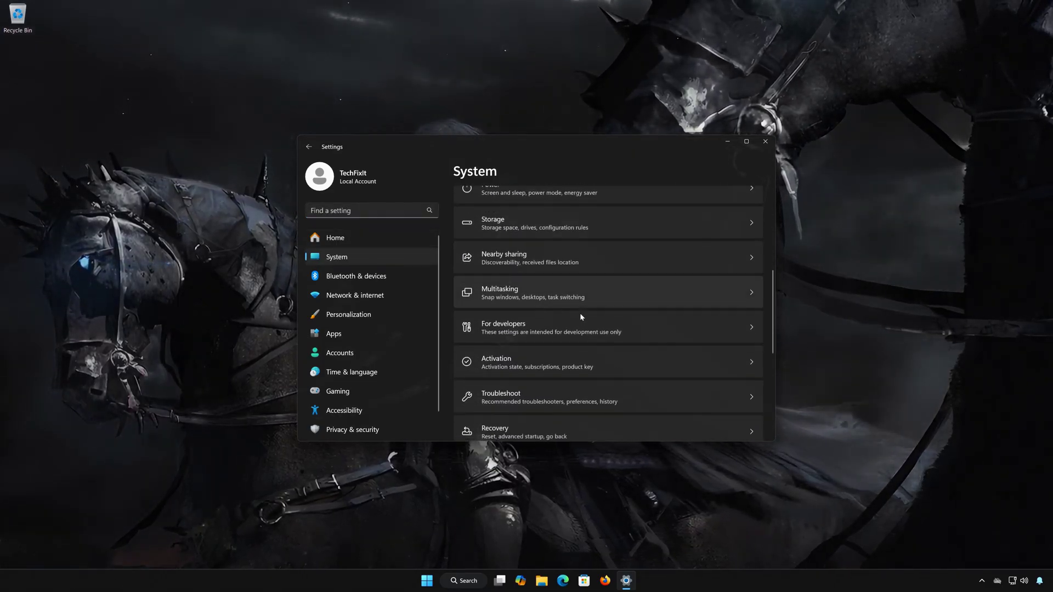
{"action": "scroll", "coordinate": [580, 317], "scroll_direction": "down", "scroll_amount": 1}
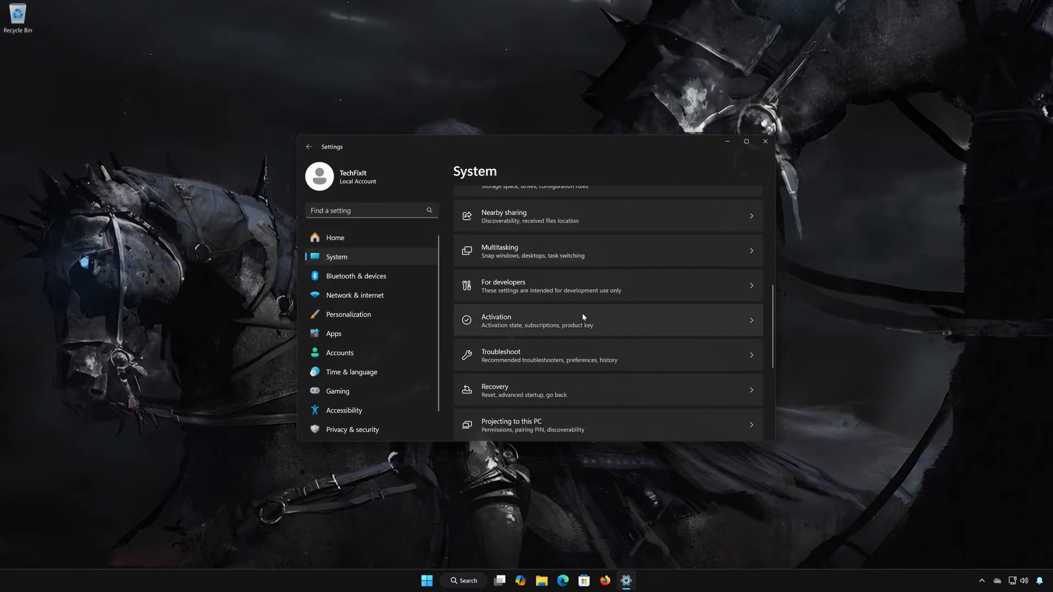
{"action": "left_click", "coordinate": [521, 354]}
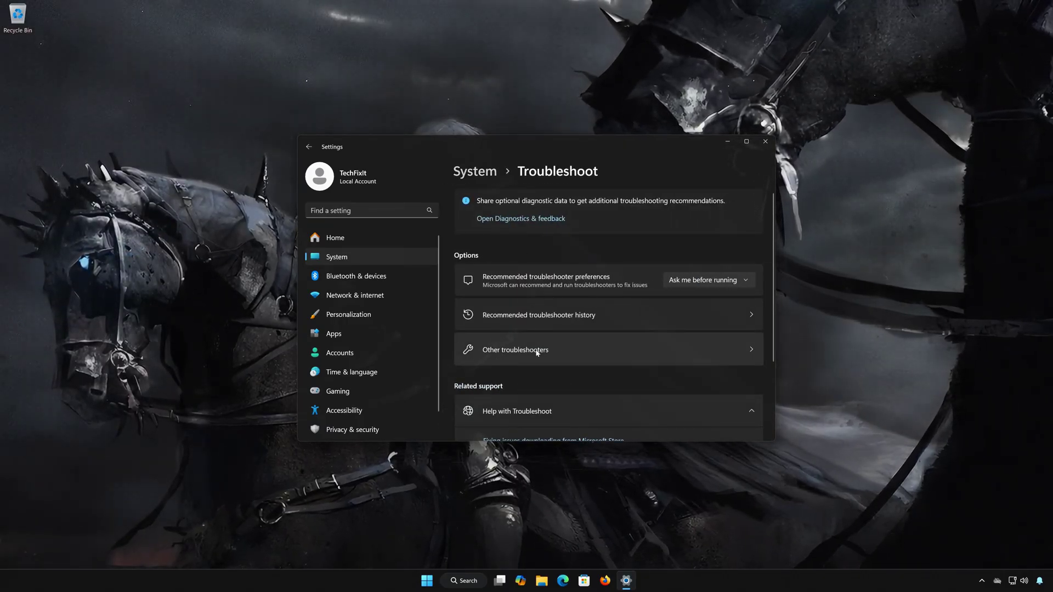
{"action": "left_click", "coordinate": [537, 352]}
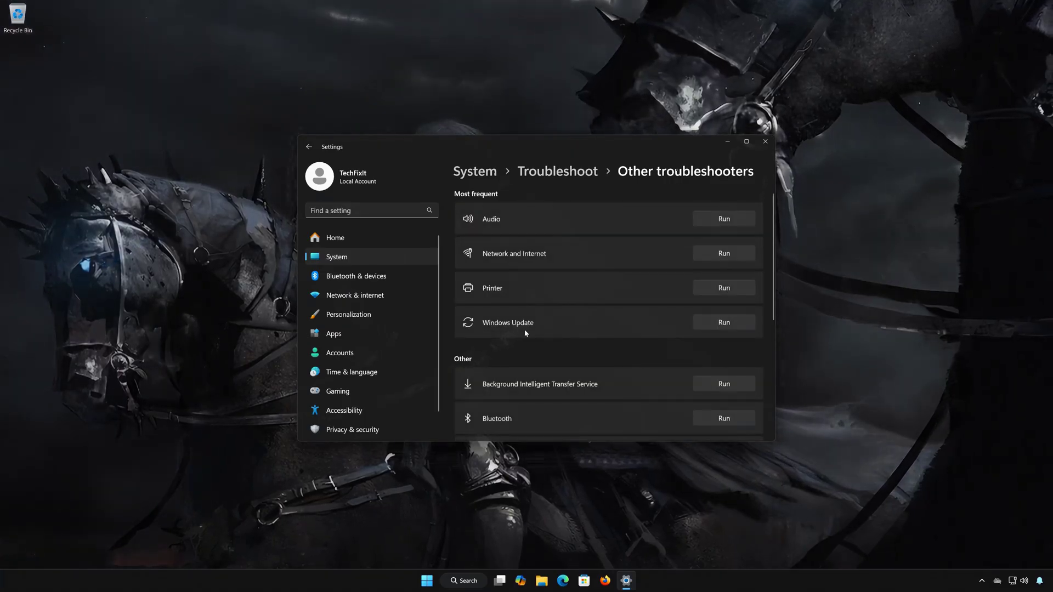
Run the Windows Update troubleshooter for 'I can't download, install, or uninstall an update' and approve the diagnostic.
{"action": "left_click", "coordinate": [722, 323]}
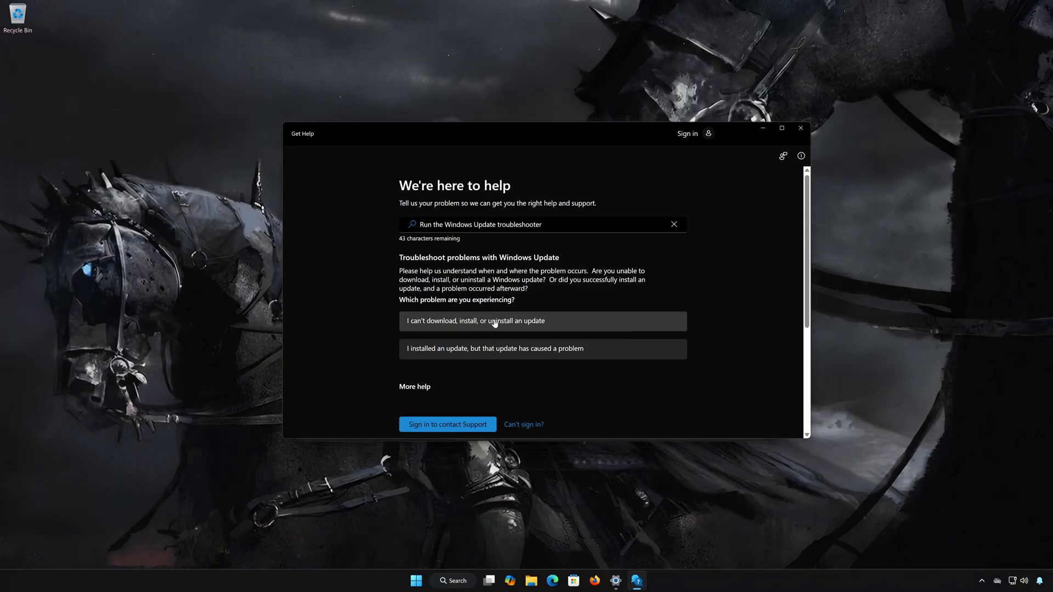
{"action": "left_click", "coordinate": [494, 323]}
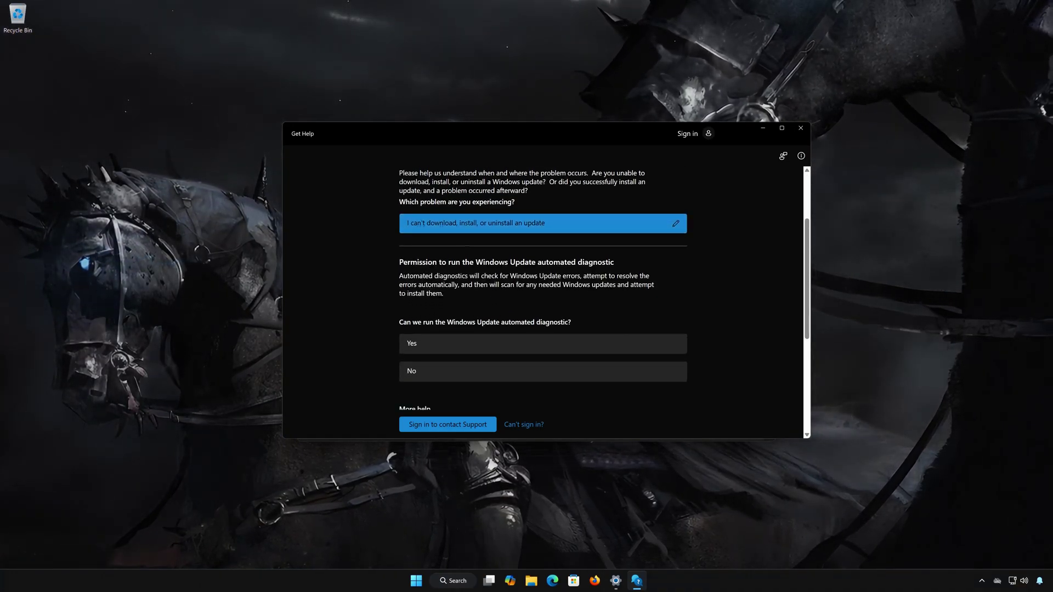
{"action": "left_click", "coordinate": [454, 346]}
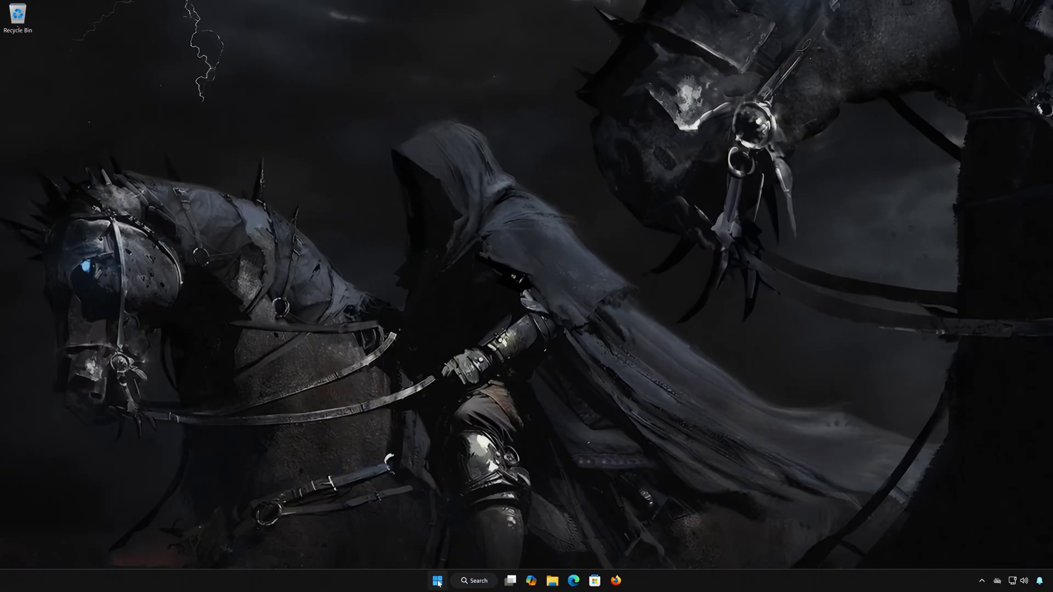
Search 'cmd' and launch Command Prompt as administrator, centered on screen.
{"action": "left_click", "coordinate": [438, 583]}
{"action": "type", "text": "cmd"}
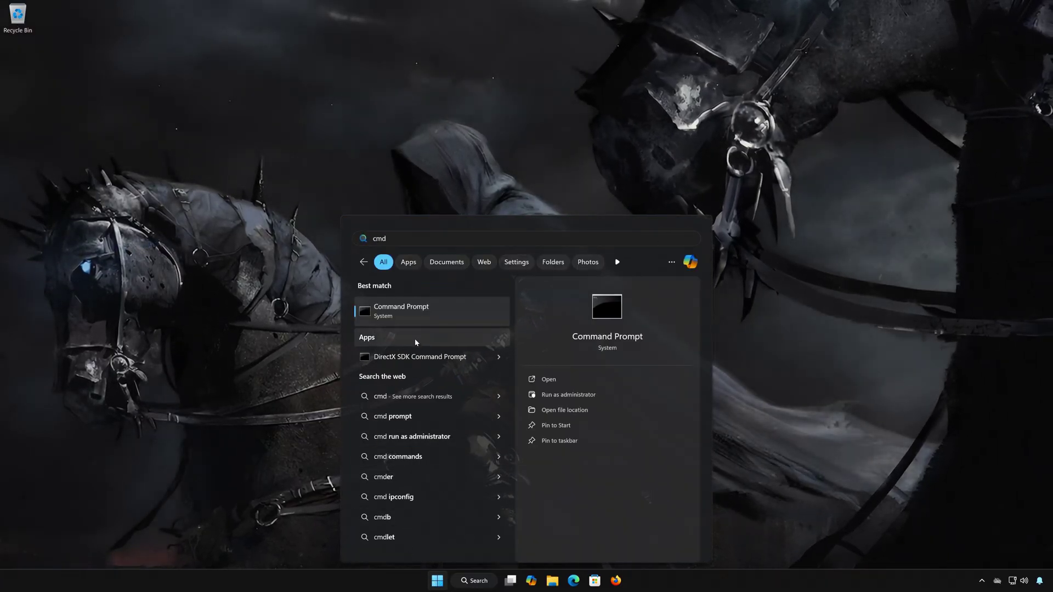
{"action": "right_click", "coordinate": [433, 318]}
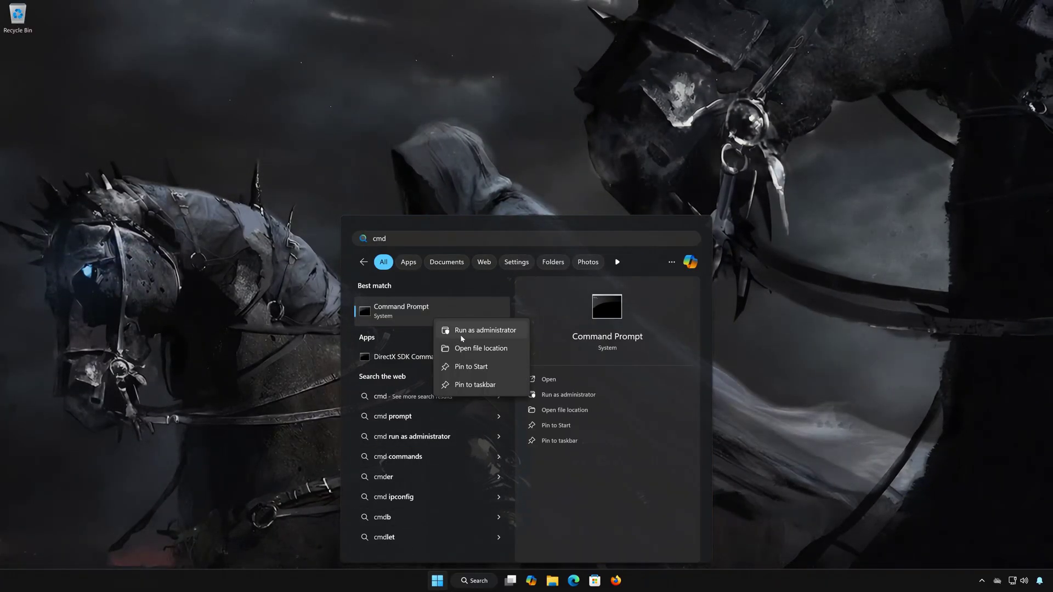
{"action": "left_click", "coordinate": [495, 331]}
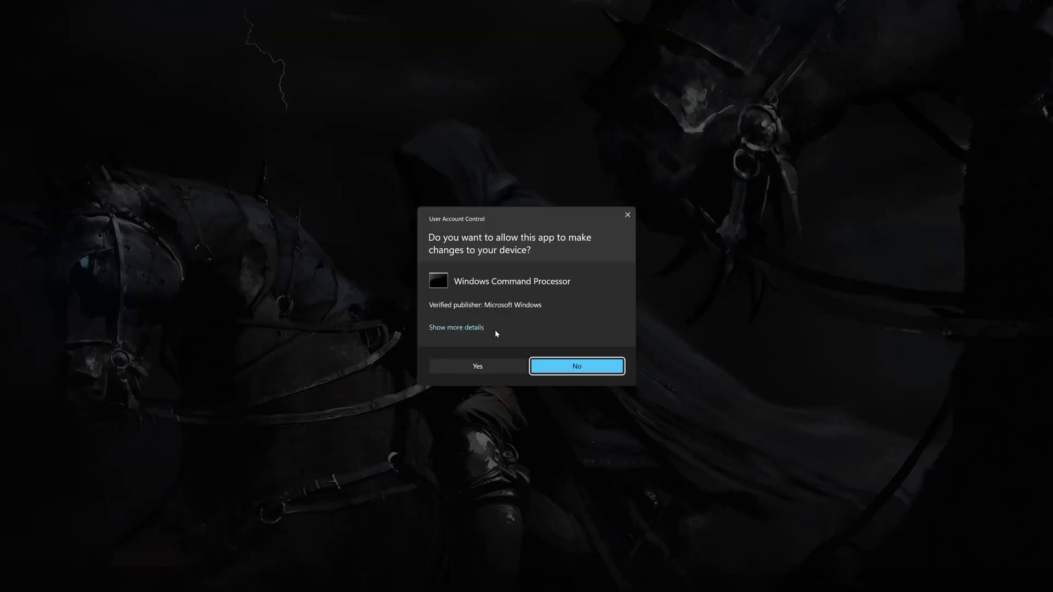
{"action": "left_click", "coordinate": [477, 366]}
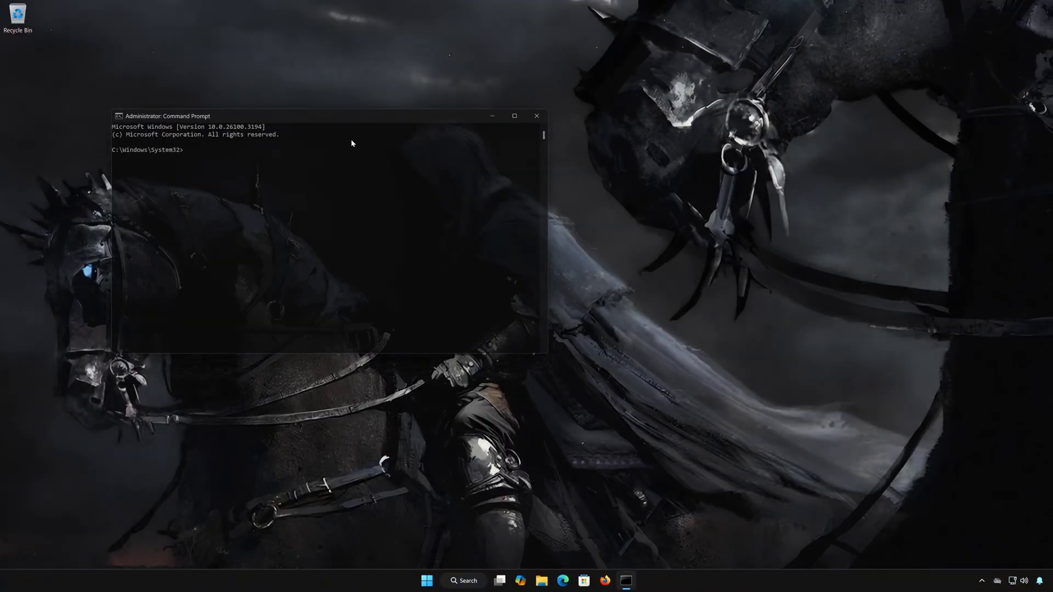
{"action": "left_click_drag", "start_coordinate": [363, 120], "coordinate": [553, 159]}
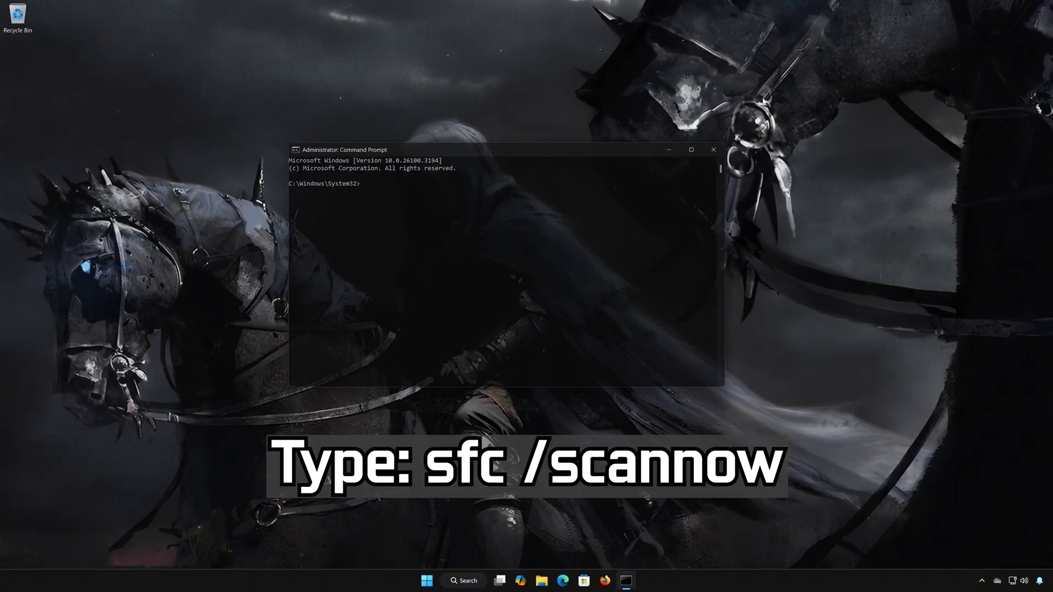
Run sfc /scannow to repair corrupt system files, then exit Command Prompt.
{"action": "type", "text": "sfc"}
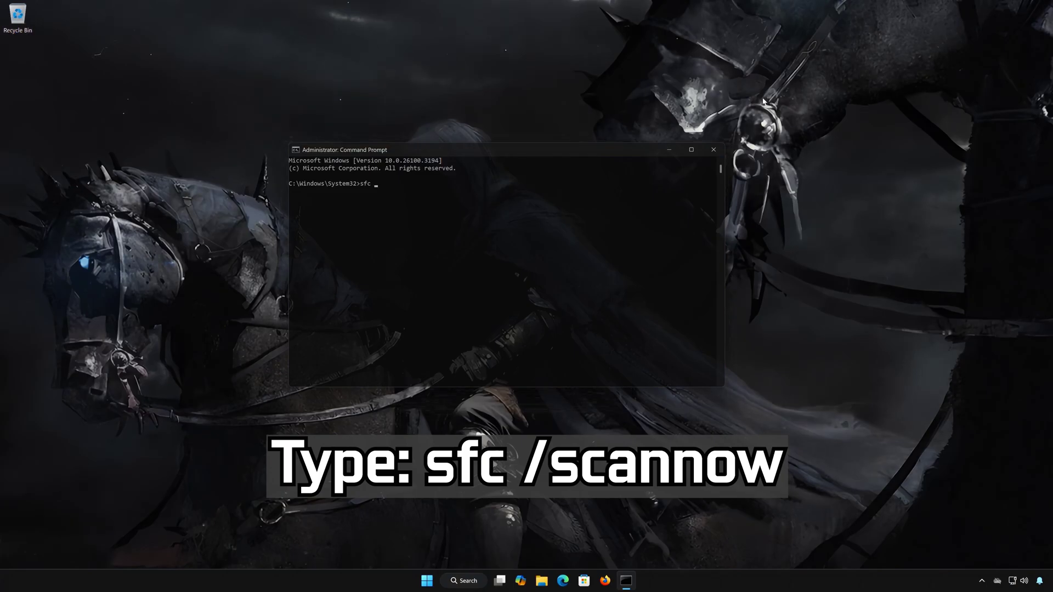
{"action": "type", "text": " /scannow"}
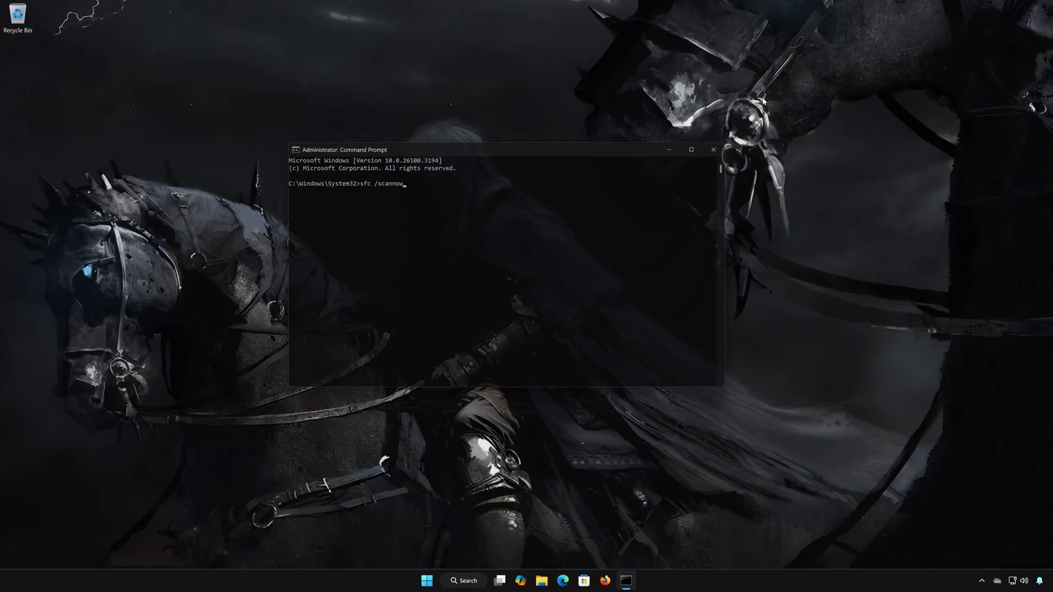
{"action": "key", "text": "Return"}
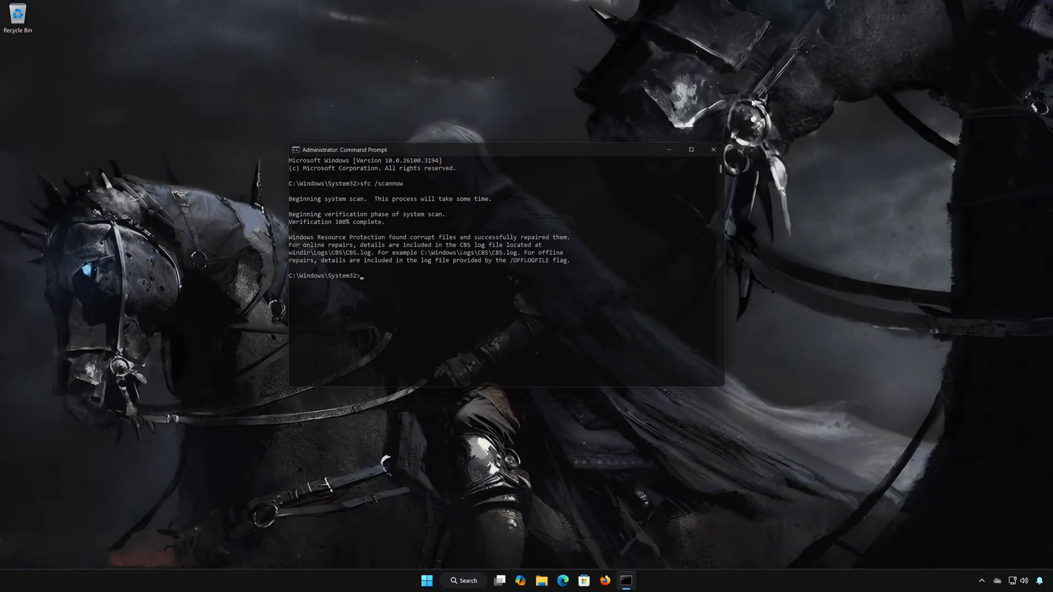
{"action": "type", "text": "xit"}
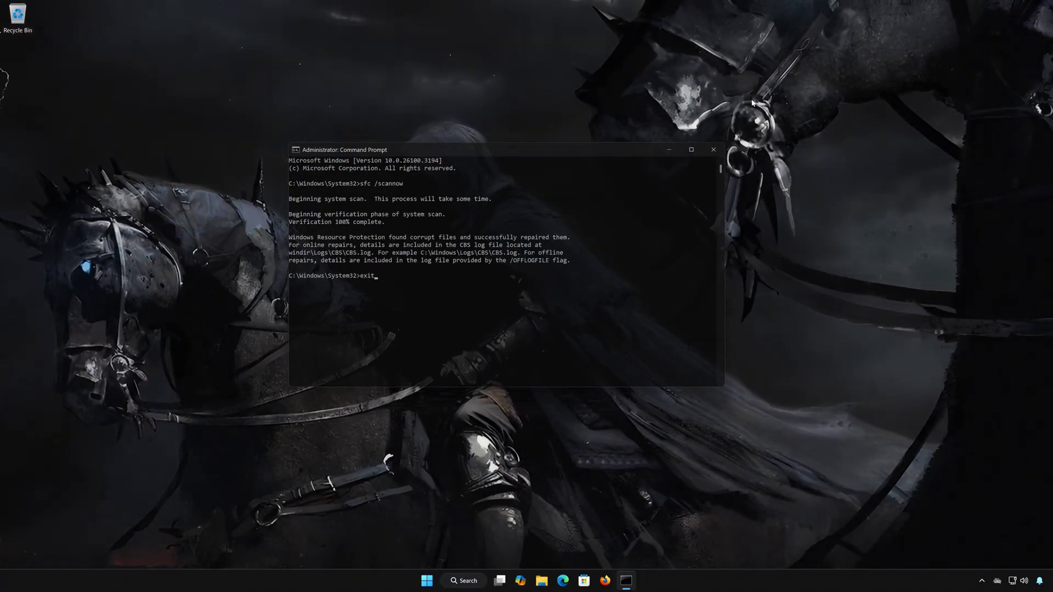
{"action": "key", "text": "Return"}
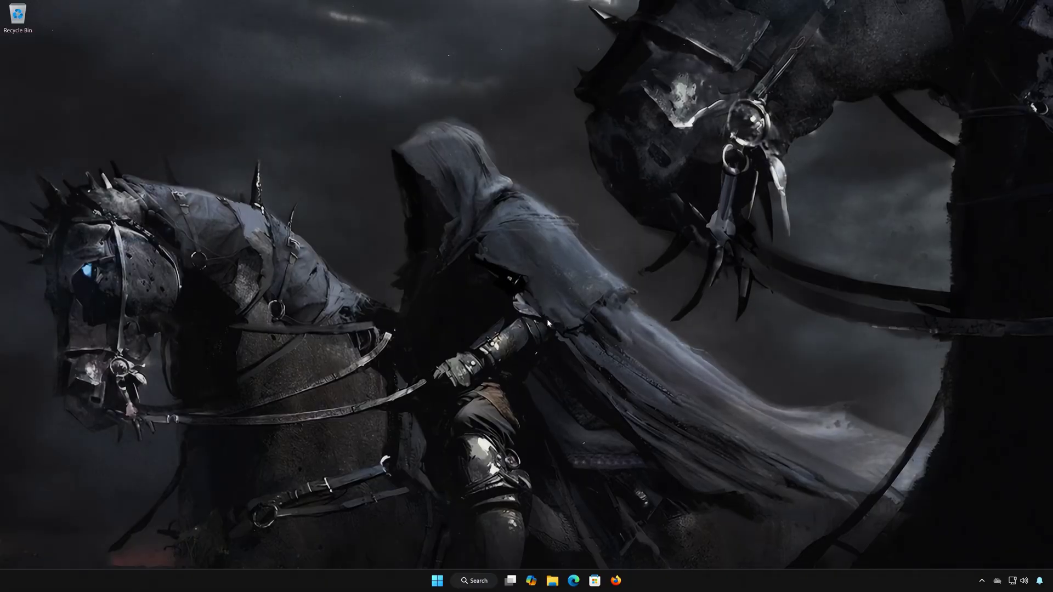
Launch another elevated Command Prompt from a 'cmd' search and center it.
{"action": "left_click", "coordinate": [441, 589]}
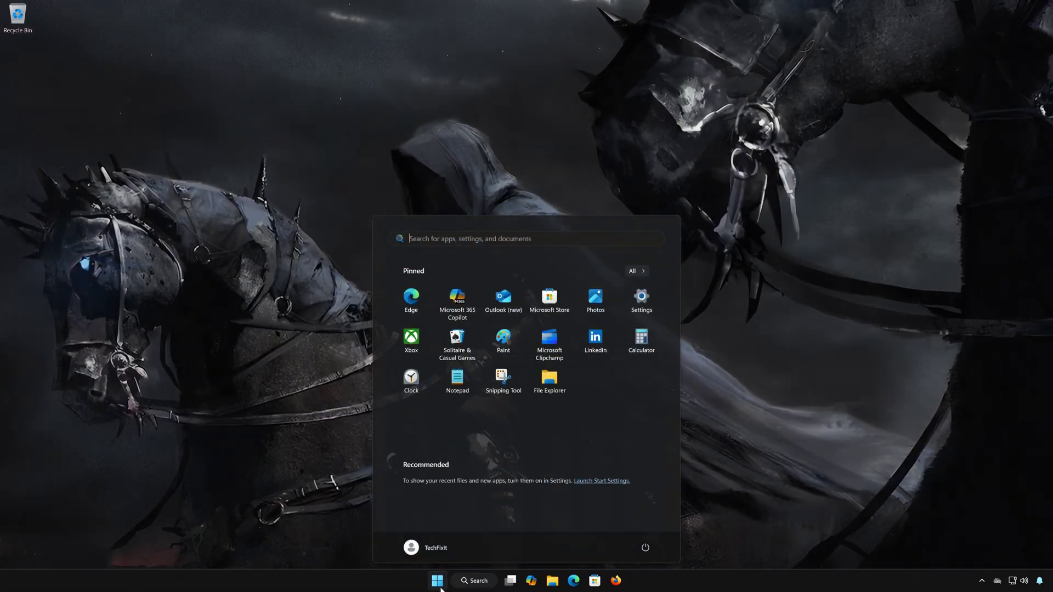
{"action": "type", "text": "cmd"}
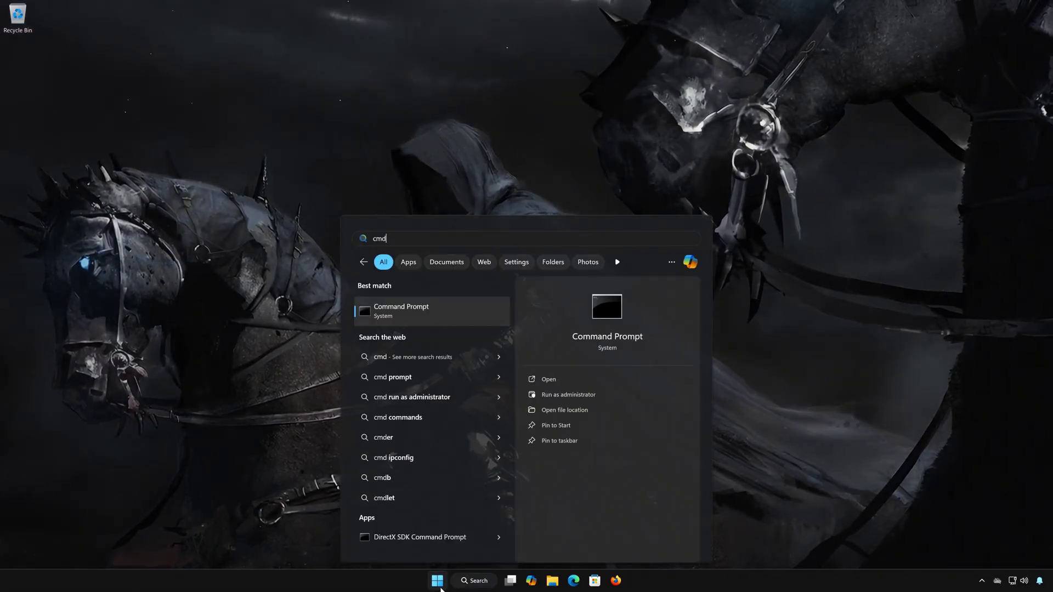
{"action": "right_click", "coordinate": [427, 317]}
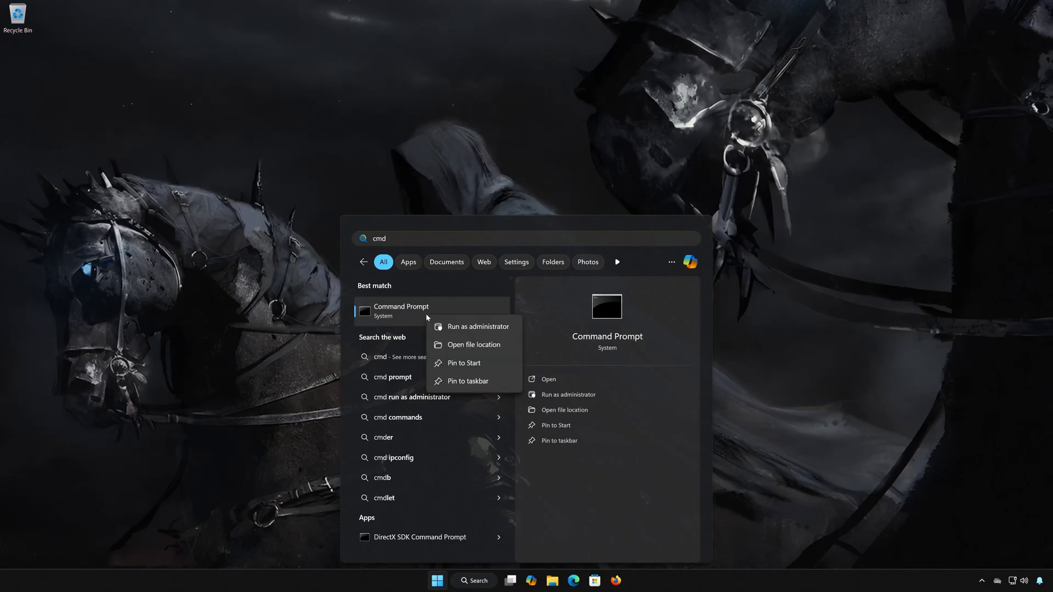
{"action": "left_click", "coordinate": [483, 327]}
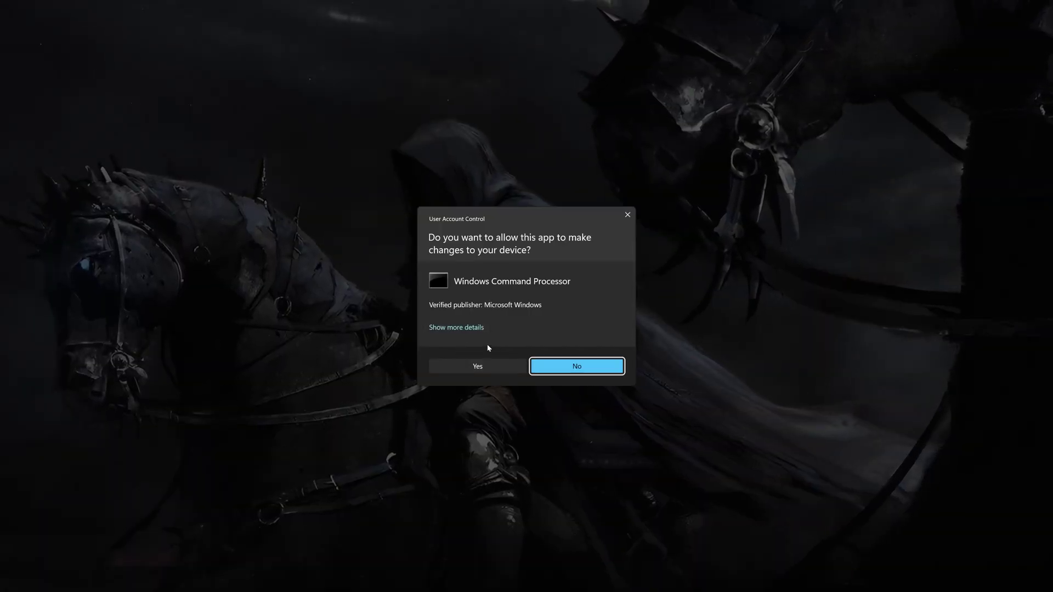
{"action": "left_click", "coordinate": [470, 372]}
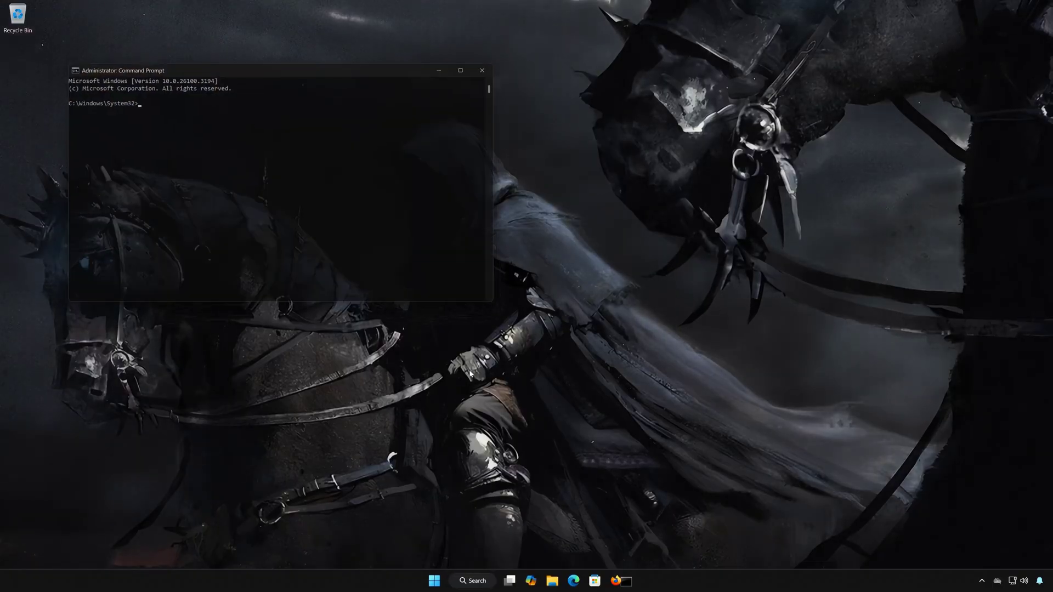
{"action": "left_click_drag", "start_coordinate": [364, 71], "coordinate": [564, 144]}
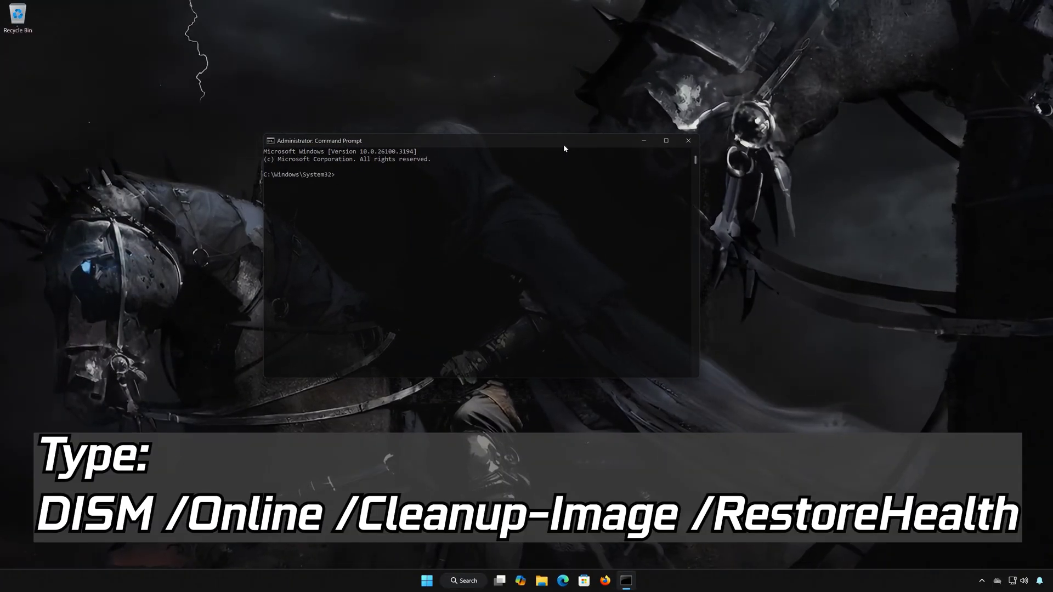
Run DISM /Online /Cleanup-Image /RestoreHealth to 100%, then close the window.
{"action": "type", "text": "DISM"}
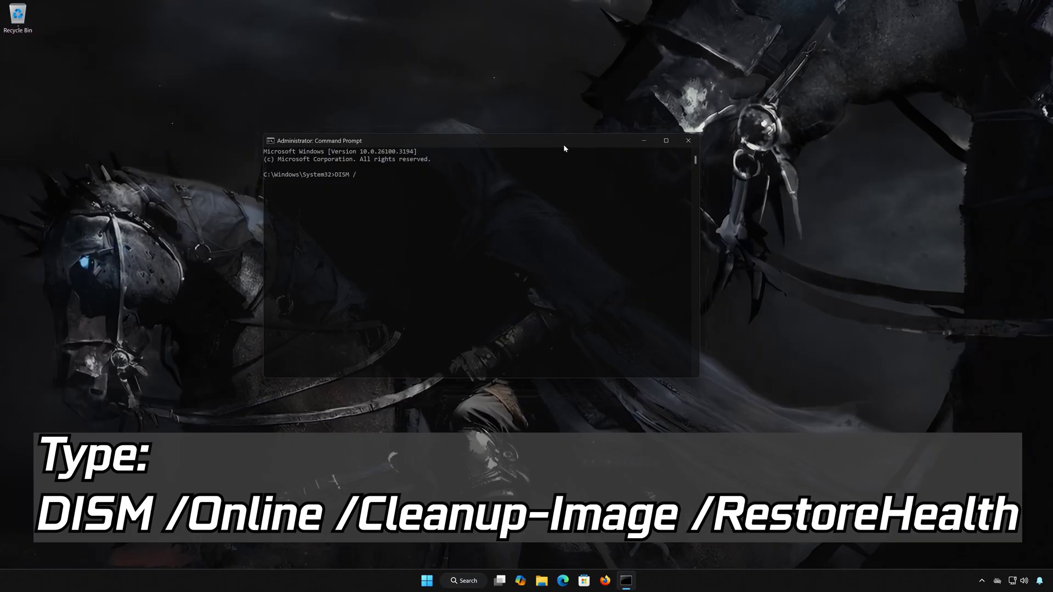
{"action": "type", "text": " /Online /Cl"}
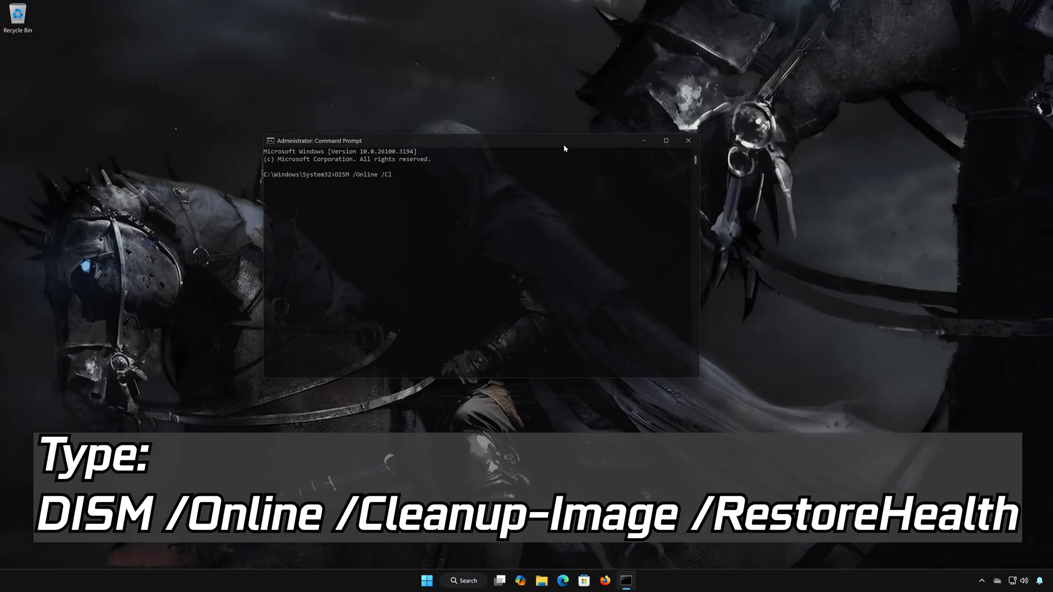
{"action": "type", "text": "eanup-Image"}
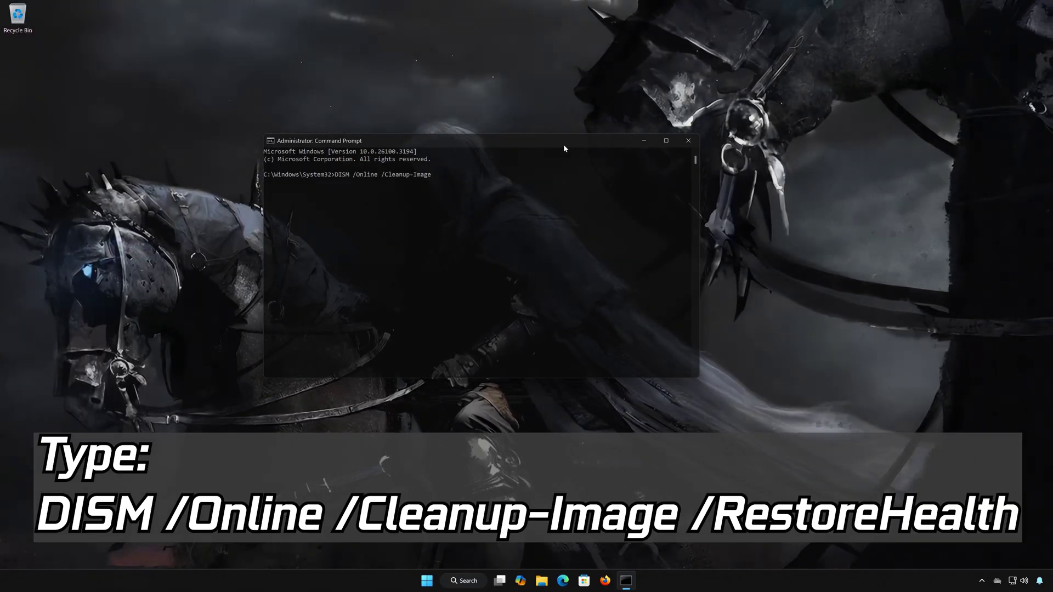
{"action": "type", "text": " /R"}
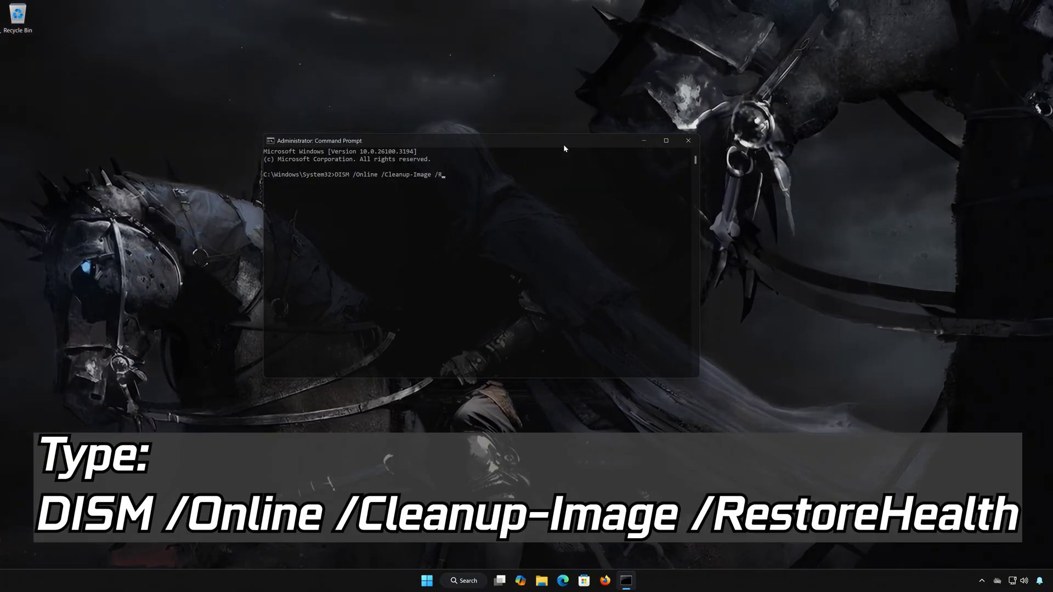
{"action": "type", "text": "estoreHealth"}
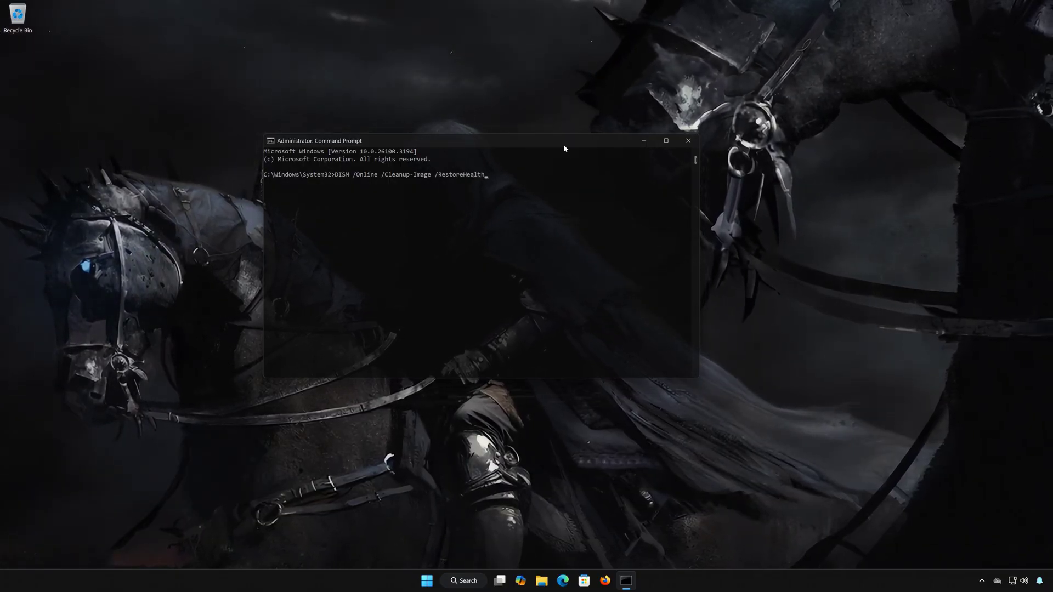
{"action": "key", "text": "Return"}
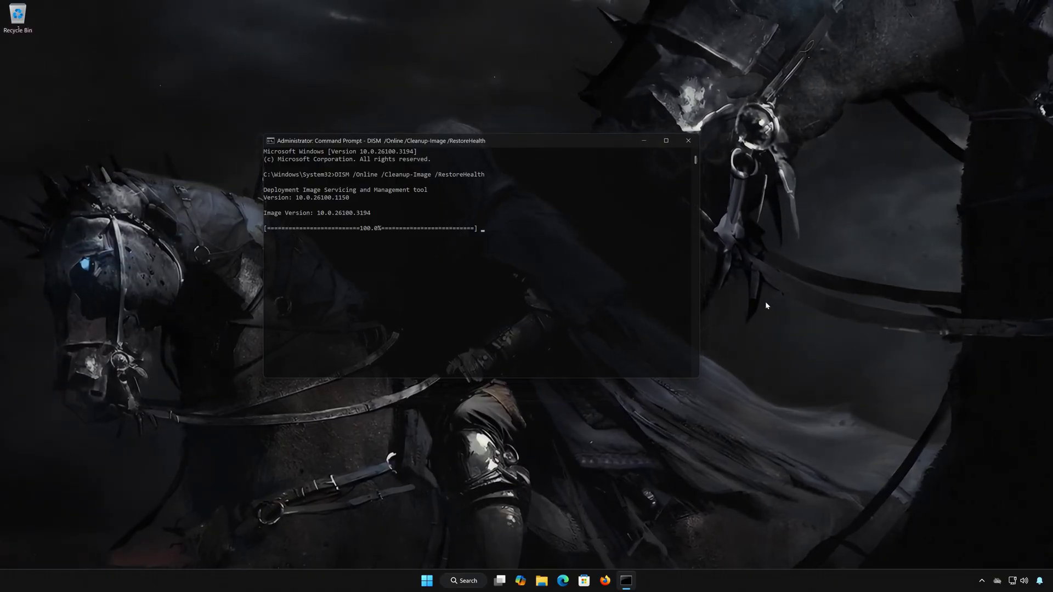
{"action": "left_click", "coordinate": [685, 142]}
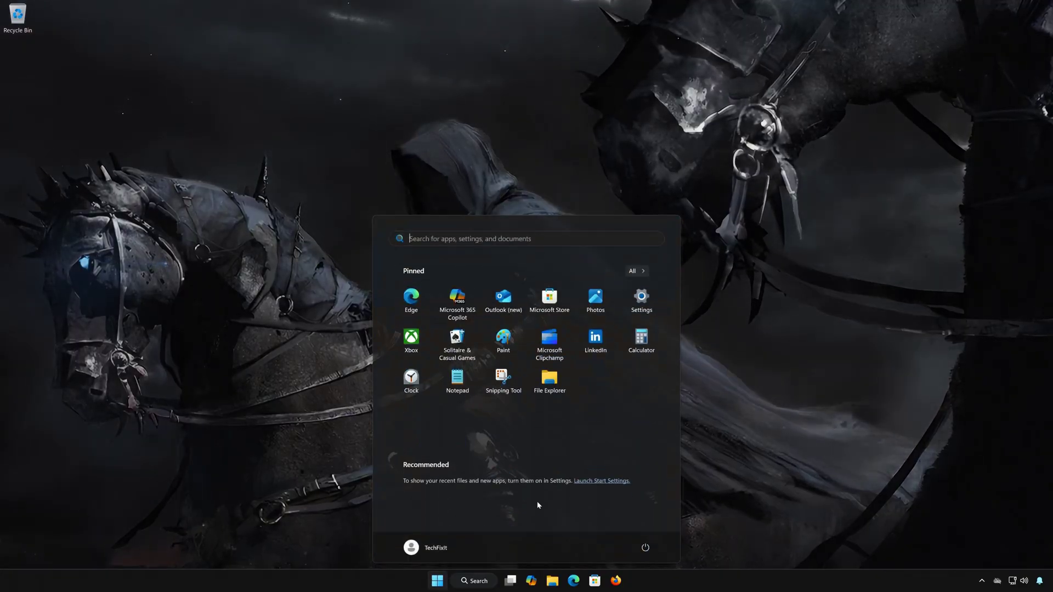
Navigate Settings to System › Troubleshoot › Other troubleshooters.
{"action": "left_click", "coordinate": [654, 298]}
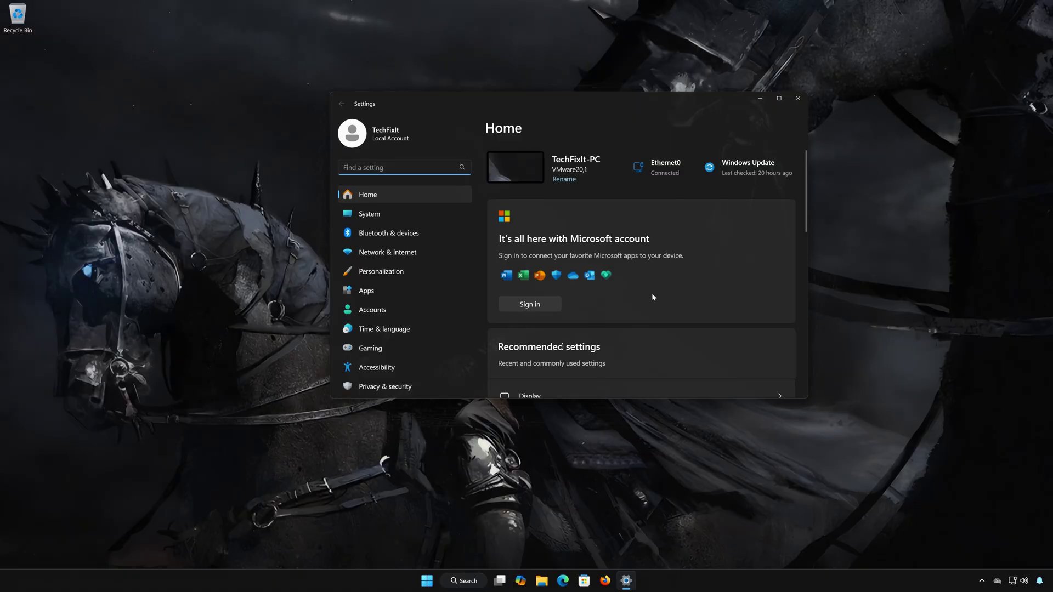
{"action": "left_click", "coordinate": [386, 215]}
{"action": "scroll", "coordinate": [636, 285], "scroll_direction": "down", "scroll_amount": 3}
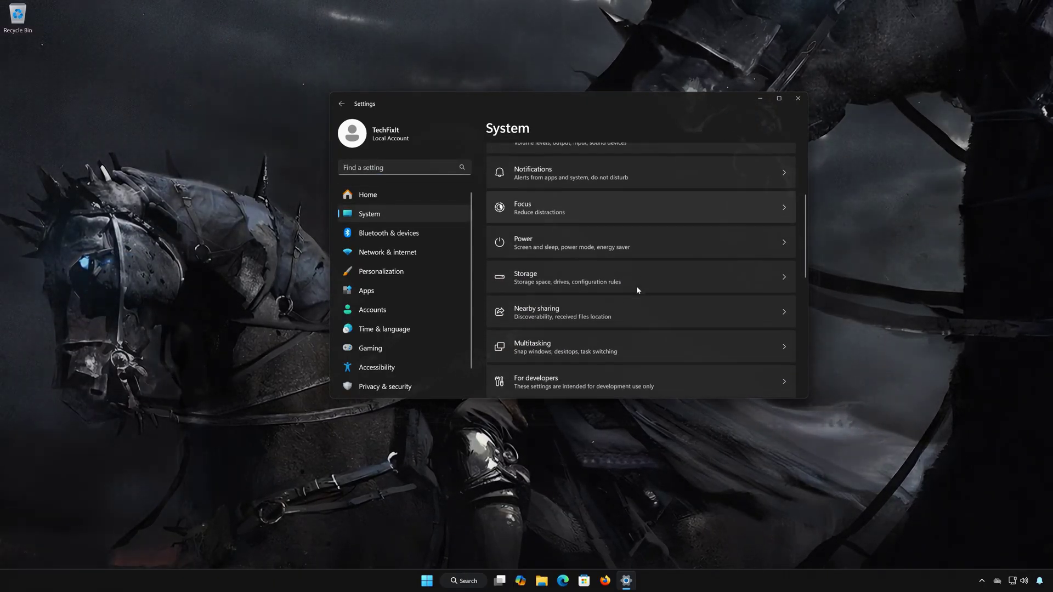
{"action": "scroll", "coordinate": [637, 289], "scroll_direction": "down", "scroll_amount": 3}
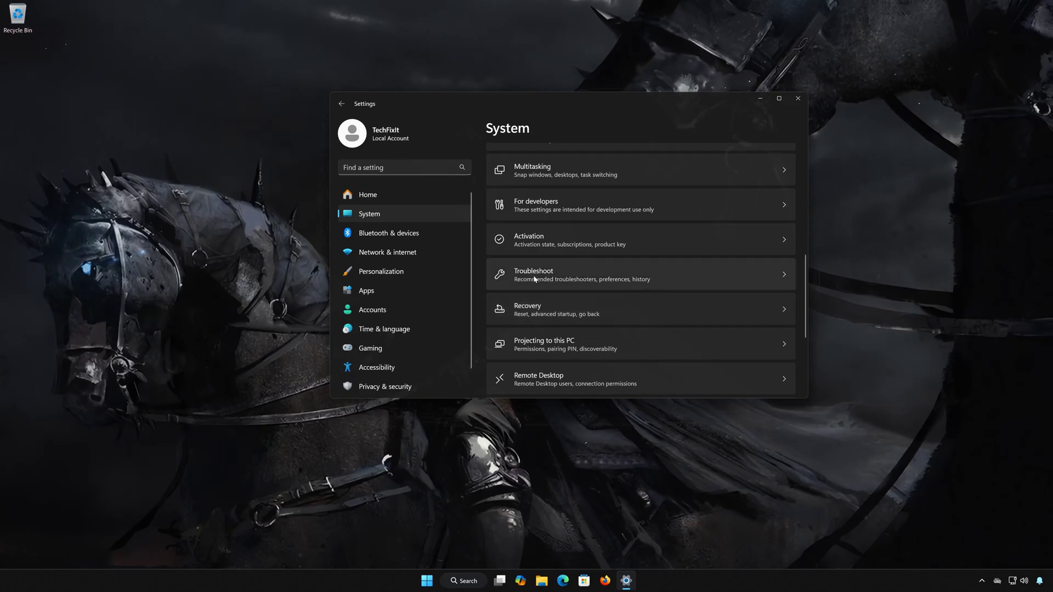
{"action": "left_click", "coordinate": [567, 279]}
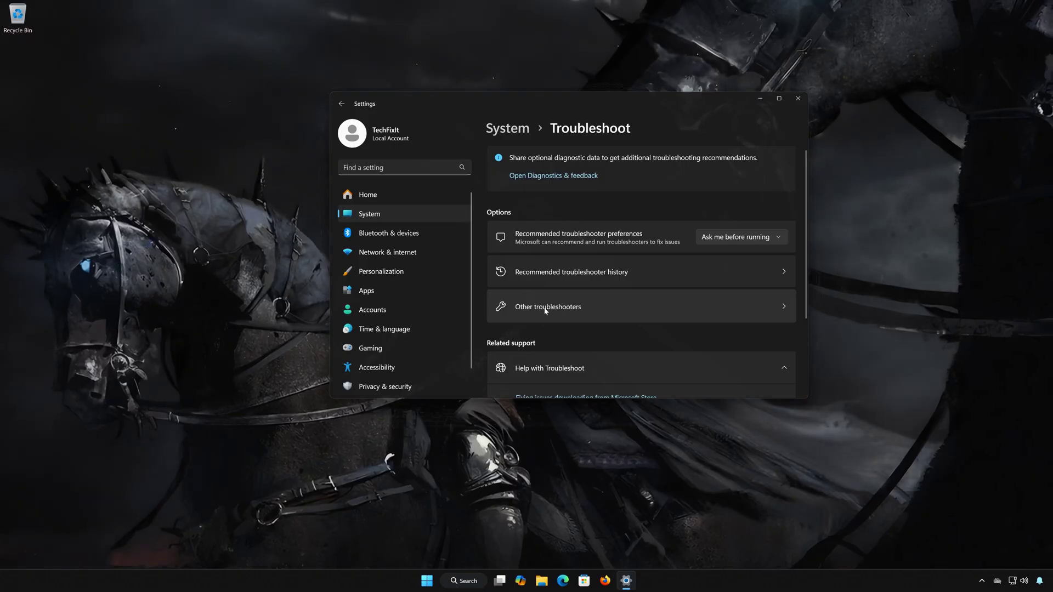
{"action": "left_click", "coordinate": [566, 307]}
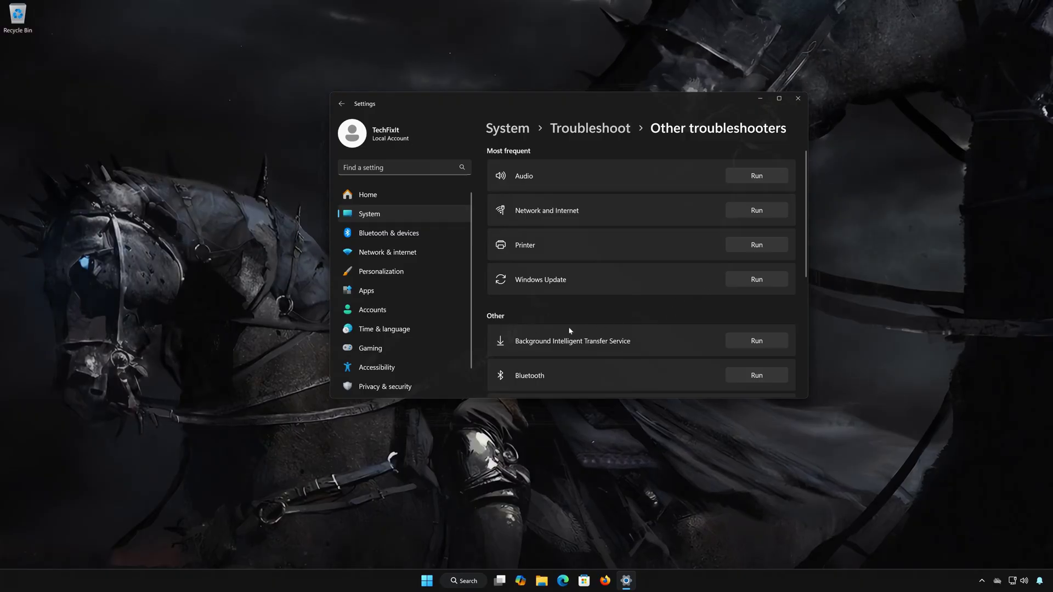
Run the Background Intelligent Transfer Service troubleshooter, confirm it solved the problem, and close Get Help and Settings.
{"action": "left_click", "coordinate": [756, 341]}
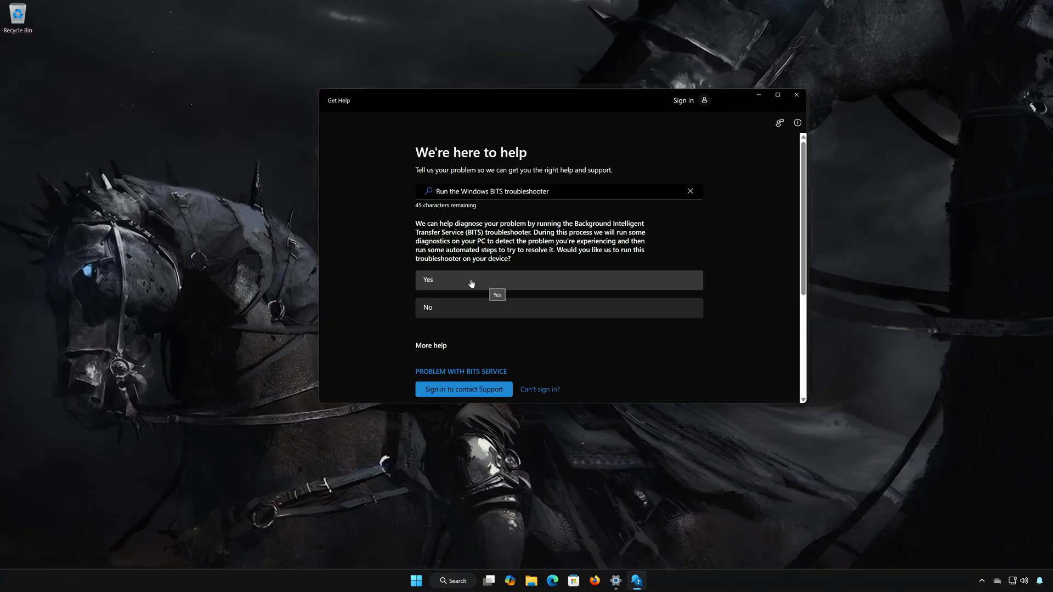
{"action": "left_click", "coordinate": [471, 283]}
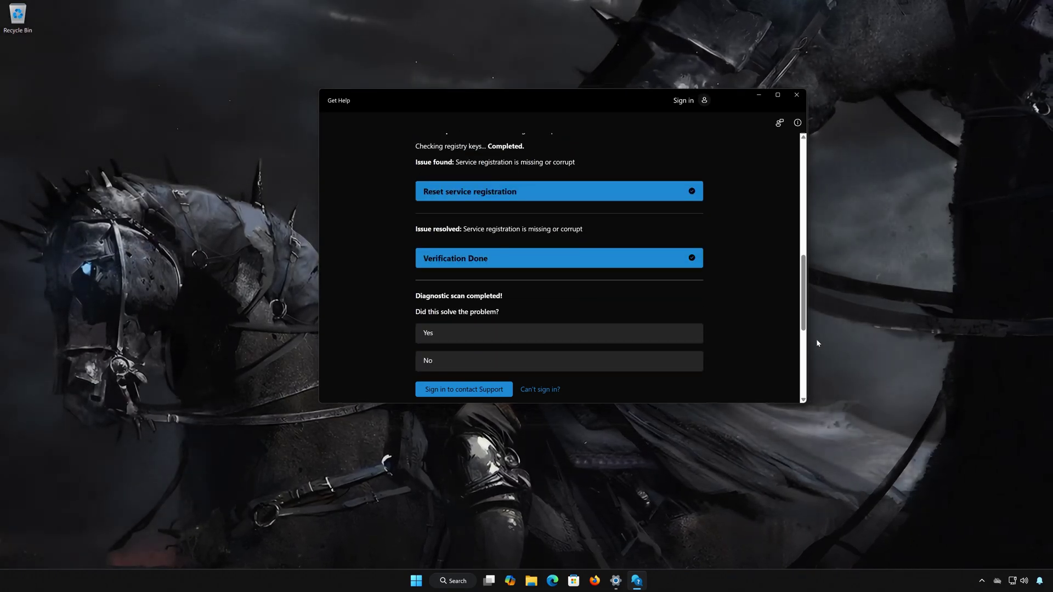
{"action": "left_click", "coordinate": [455, 338]}
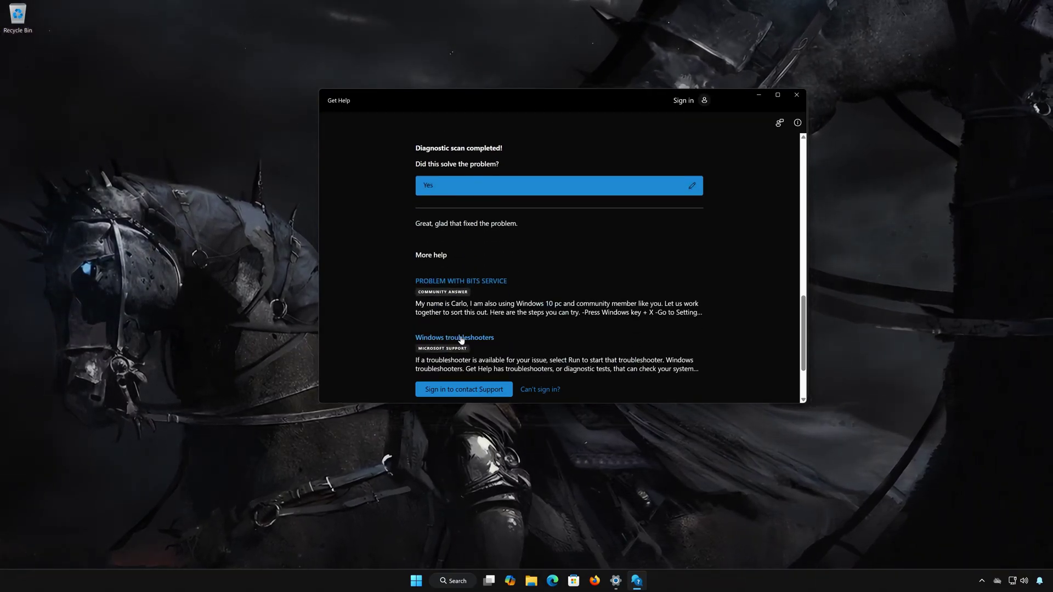
{"action": "left_click", "coordinate": [796, 97]}
{"action": "left_click", "coordinate": [797, 100]}
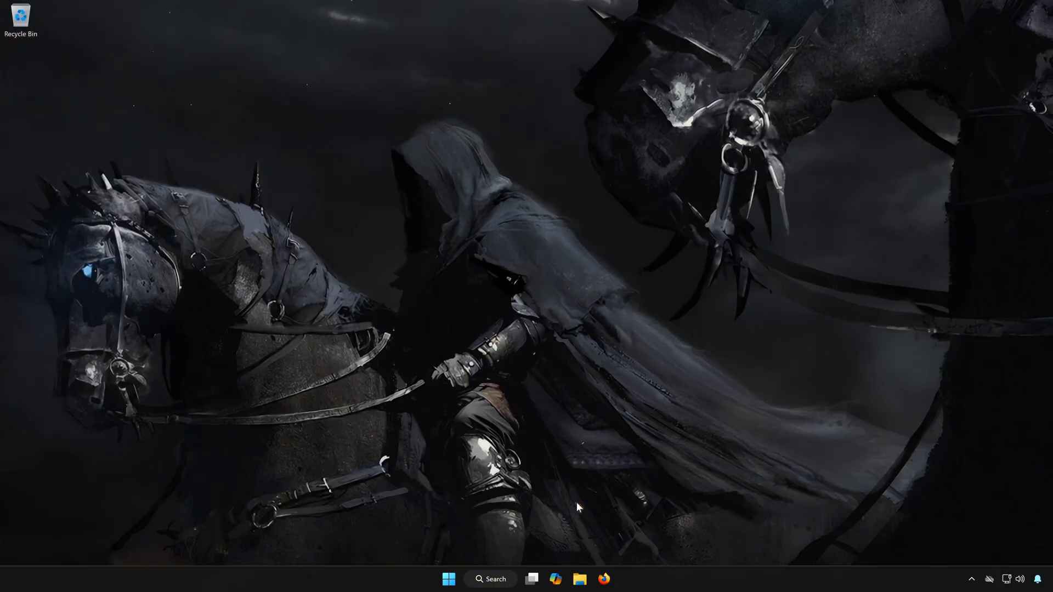
Browse File Explorer to C:\Windows\SoftwareDistribution.
{"action": "left_click", "coordinate": [580, 580]}
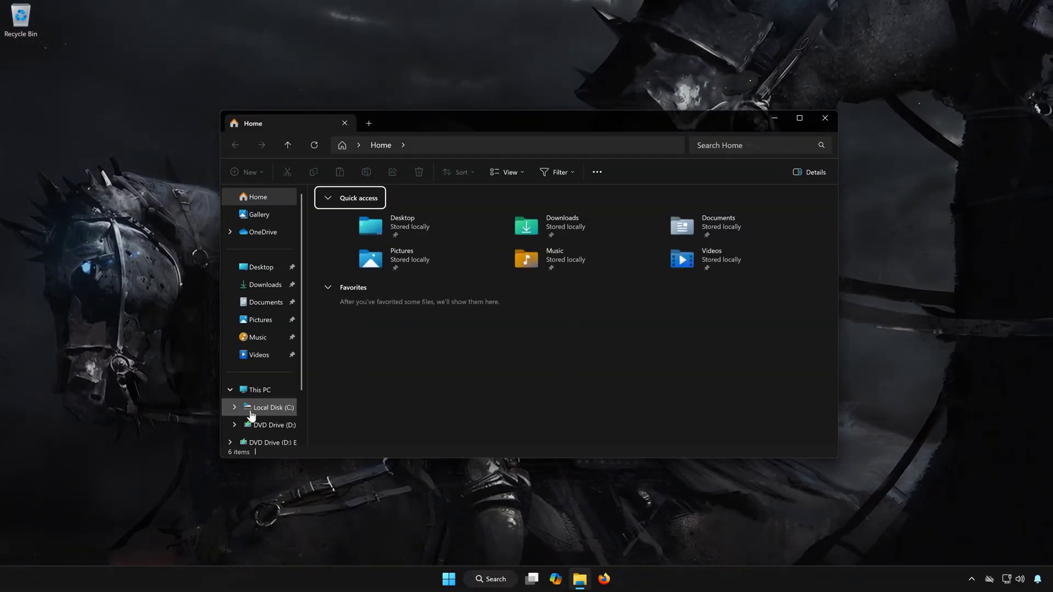
{"action": "left_click", "coordinate": [269, 410]}
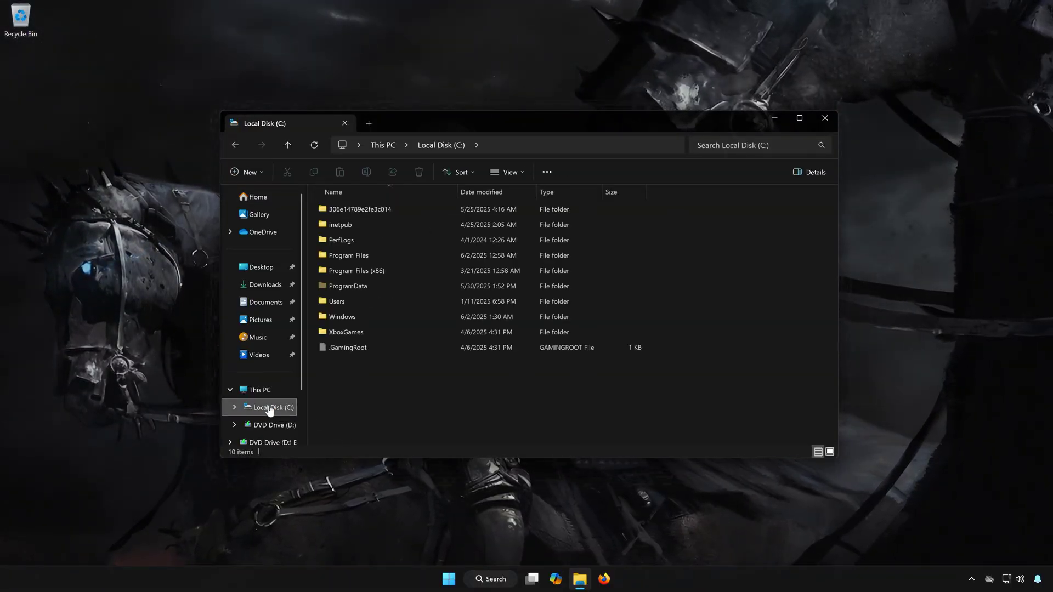
{"action": "double_click", "coordinate": [363, 317]}
{"action": "scroll", "coordinate": [401, 351], "scroll_direction": "down", "scroll_amount": 15}
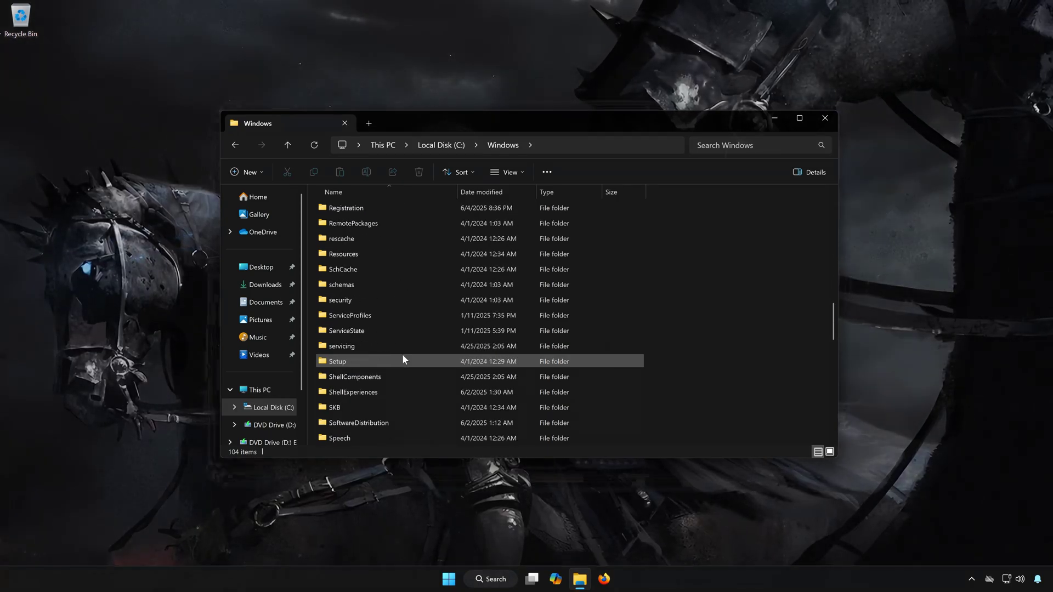
{"action": "scroll", "coordinate": [403, 359], "scroll_direction": "down", "scroll_amount": 2}
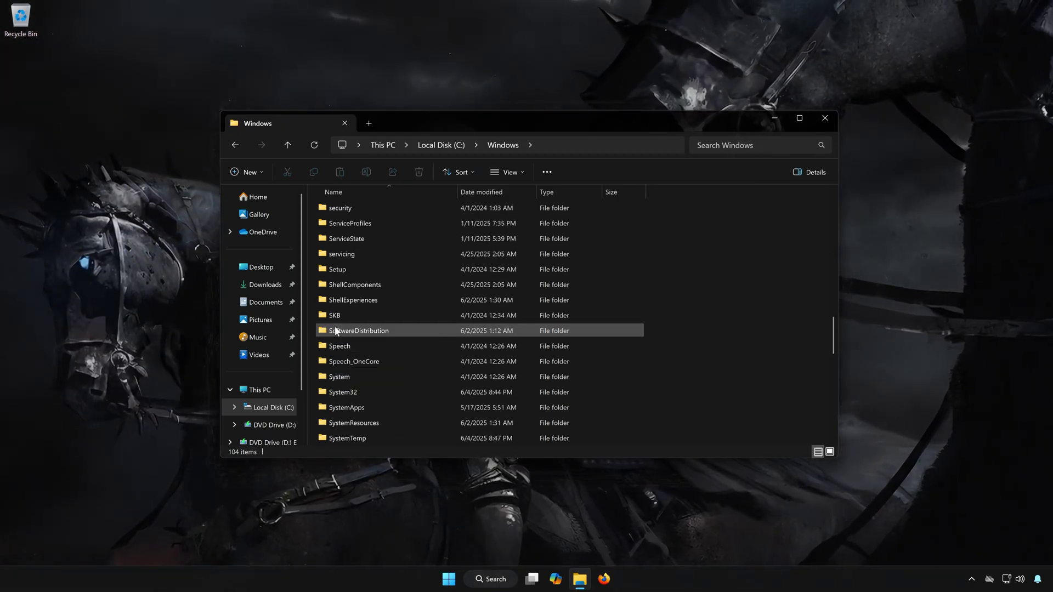
{"action": "double_click", "coordinate": [369, 332]}
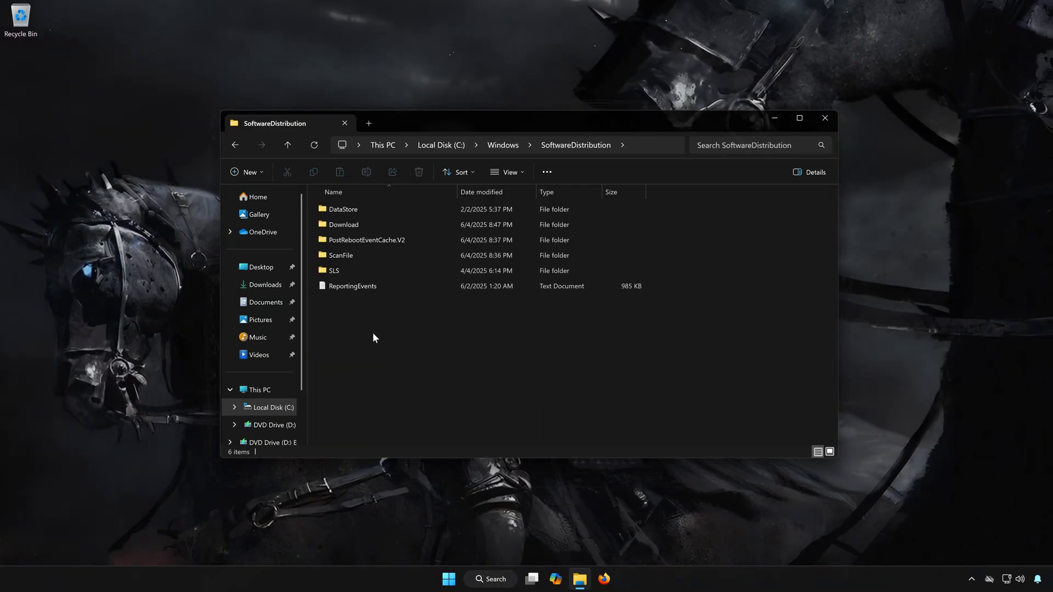
Delete the Download folder, granting administrator permission.
{"action": "left_click", "coordinate": [357, 229]}
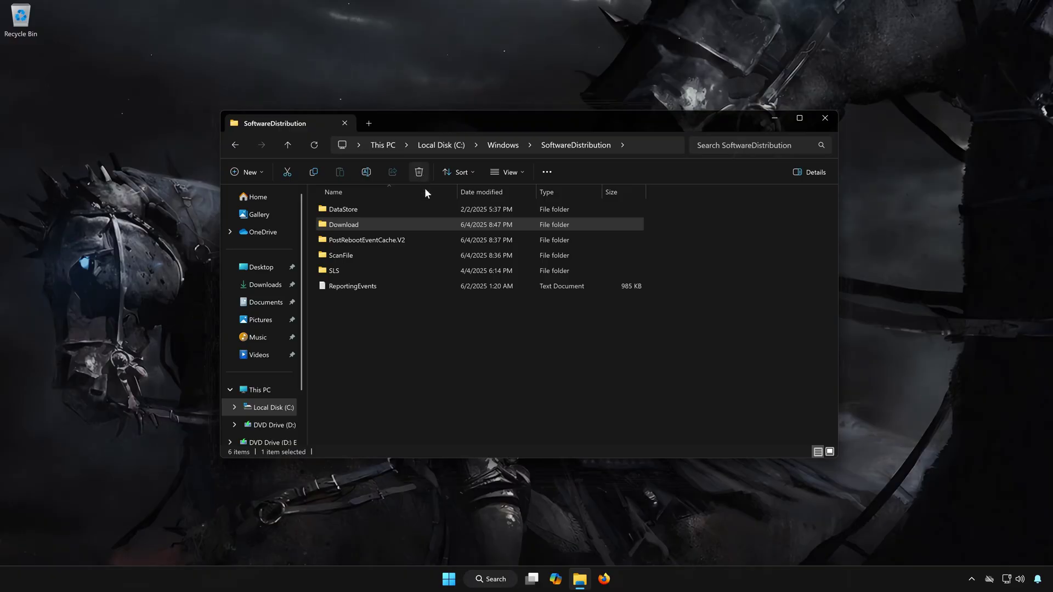
{"action": "key", "text": "Delete"}
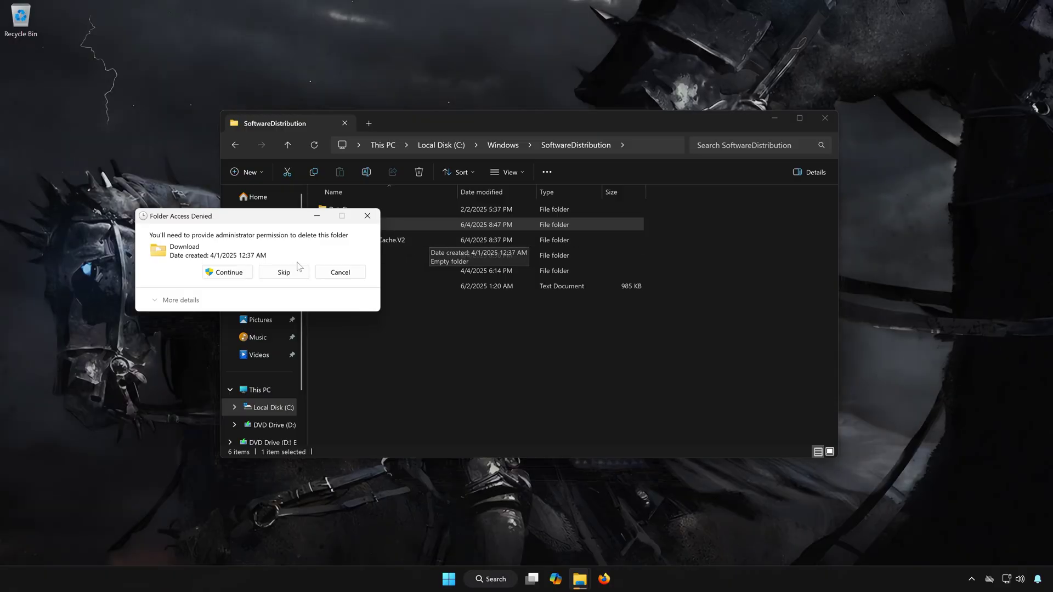
{"action": "left_click", "coordinate": [272, 274]}
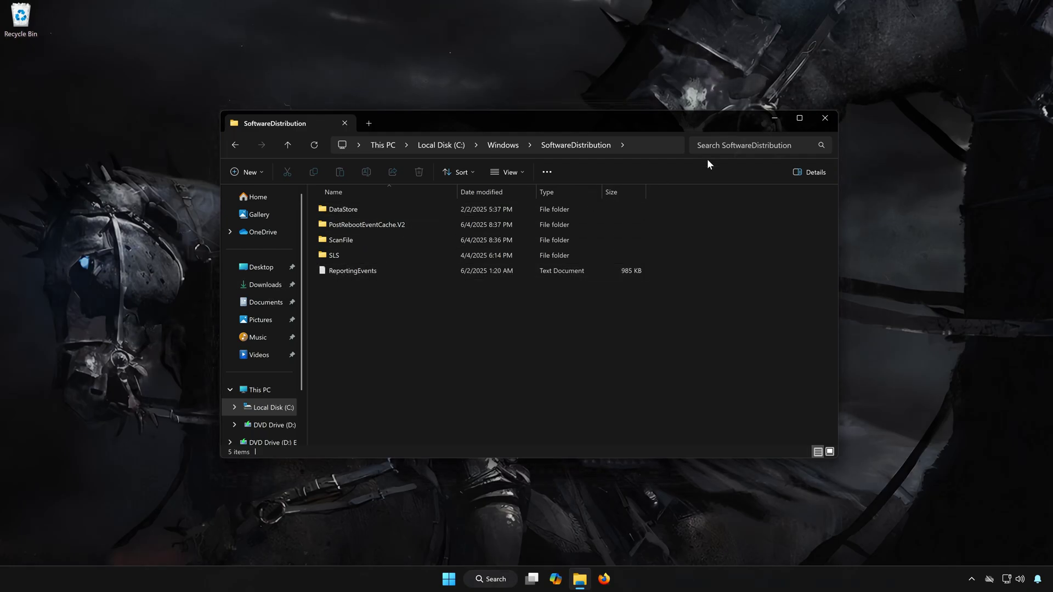
Close File Explorer and start a fresh update check from Settings' Windows Update page.
{"action": "left_click", "coordinate": [825, 117]}
{"action": "left_click", "coordinate": [449, 579]}
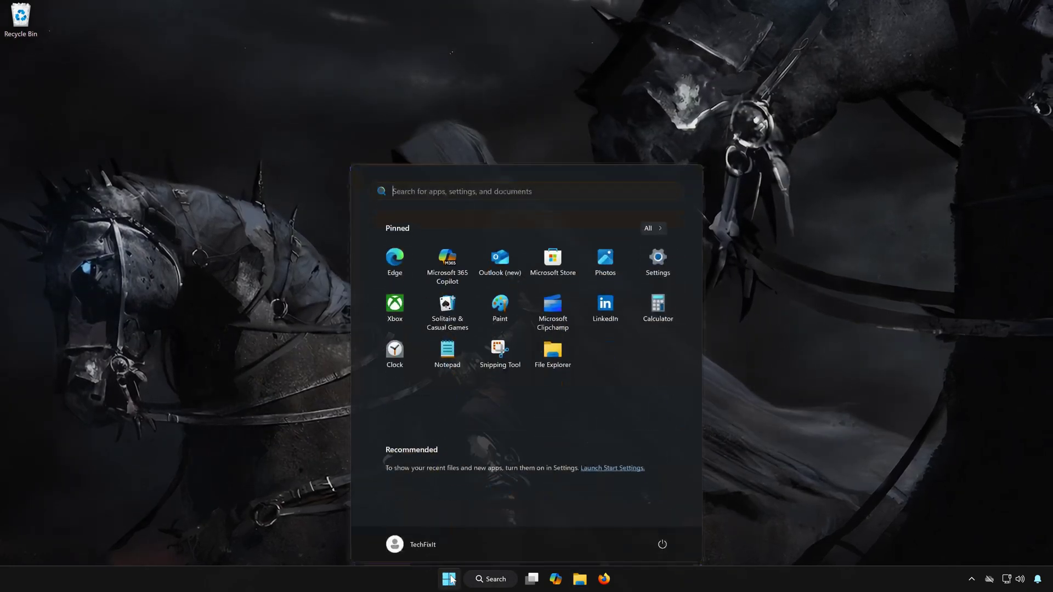
{"action": "left_click", "coordinate": [659, 292]}
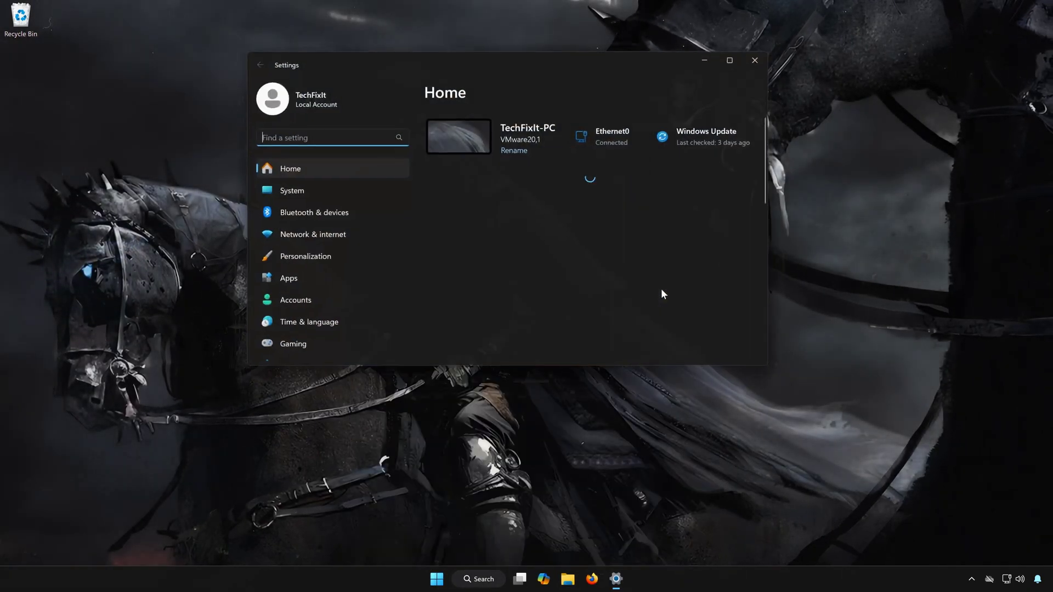
{"action": "scroll", "coordinate": [318, 336], "scroll_direction": "down", "scroll_amount": 3}
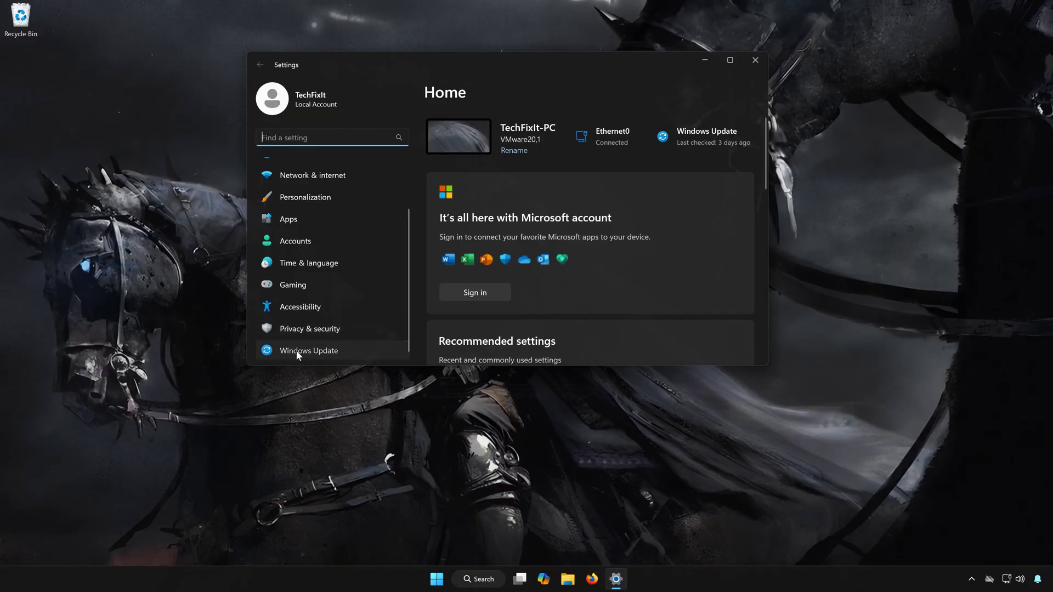
{"action": "left_click", "coordinate": [296, 351]}
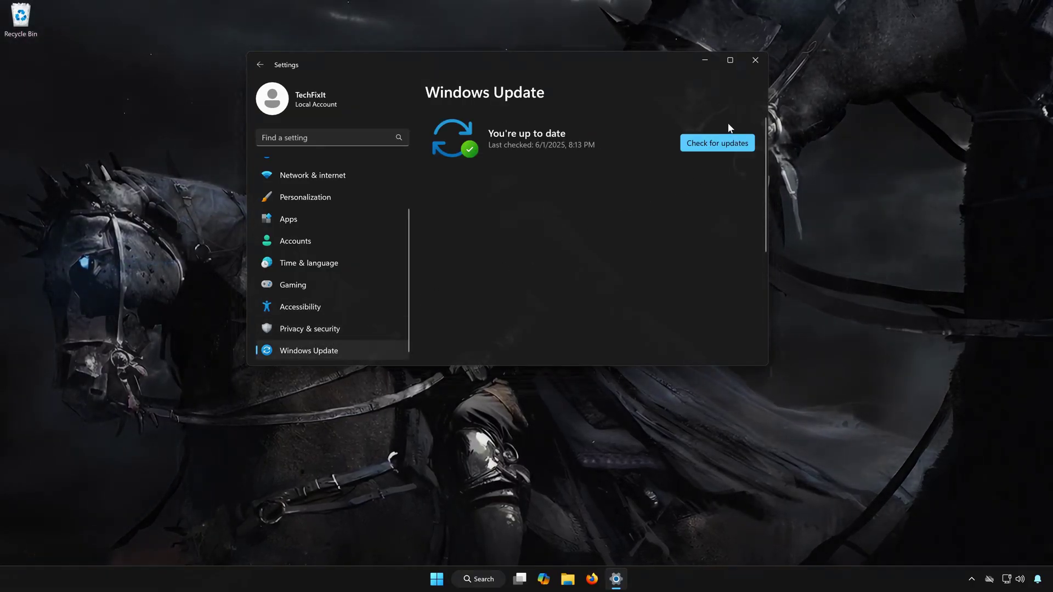
{"action": "left_click", "coordinate": [725, 151]}
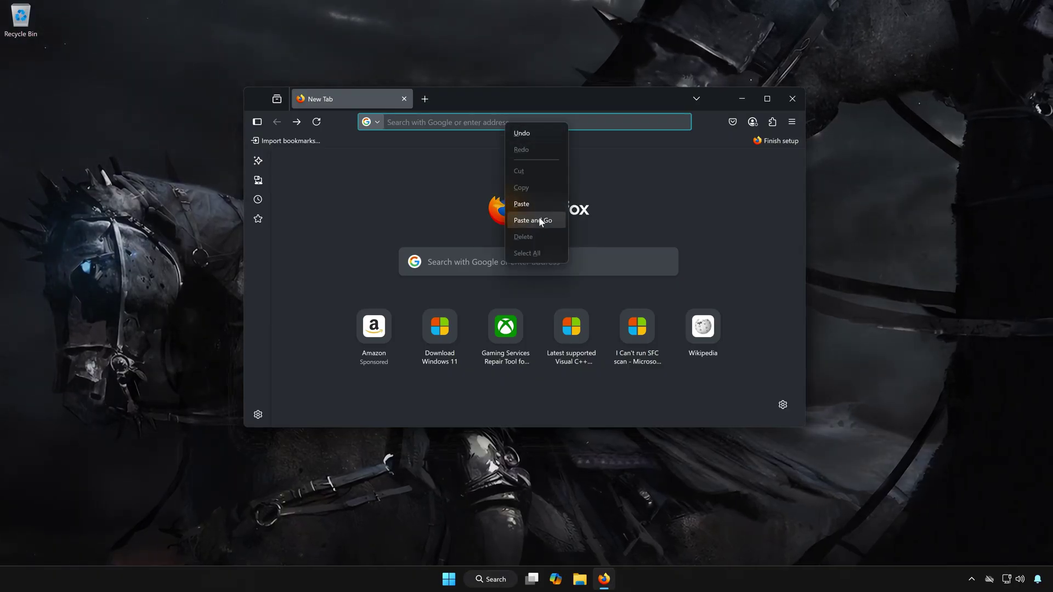
Open the copied Download Windows 11 page, download mediacreationtool.exe, then close Firefox.
{"action": "left_click", "coordinate": [538, 216]}
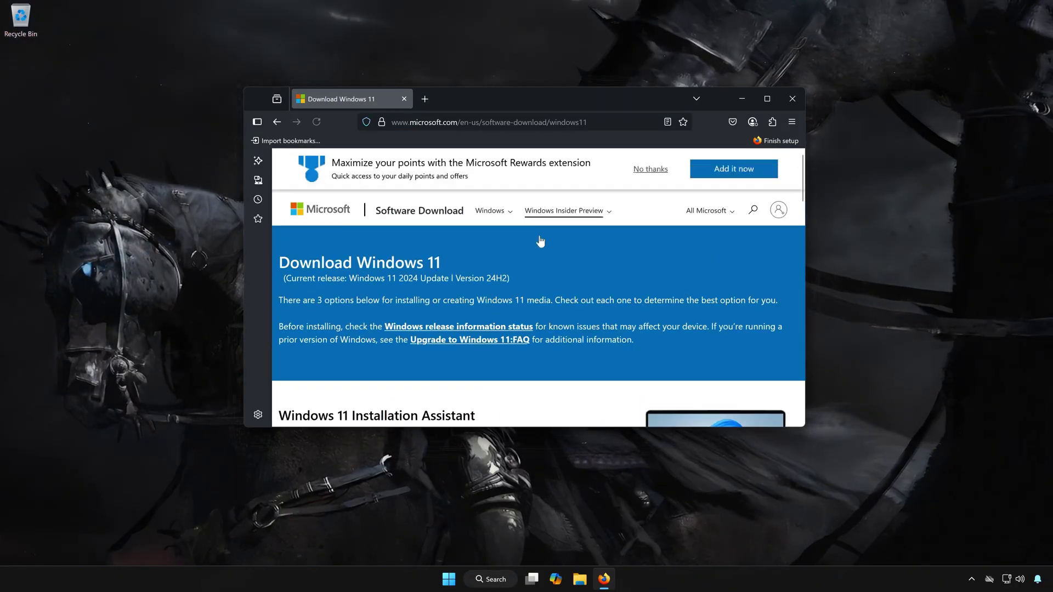
{"action": "scroll", "coordinate": [539, 242], "scroll_direction": "down", "scroll_amount": 6}
{"action": "scroll", "coordinate": [542, 244], "scroll_direction": "down", "scroll_amount": 1}
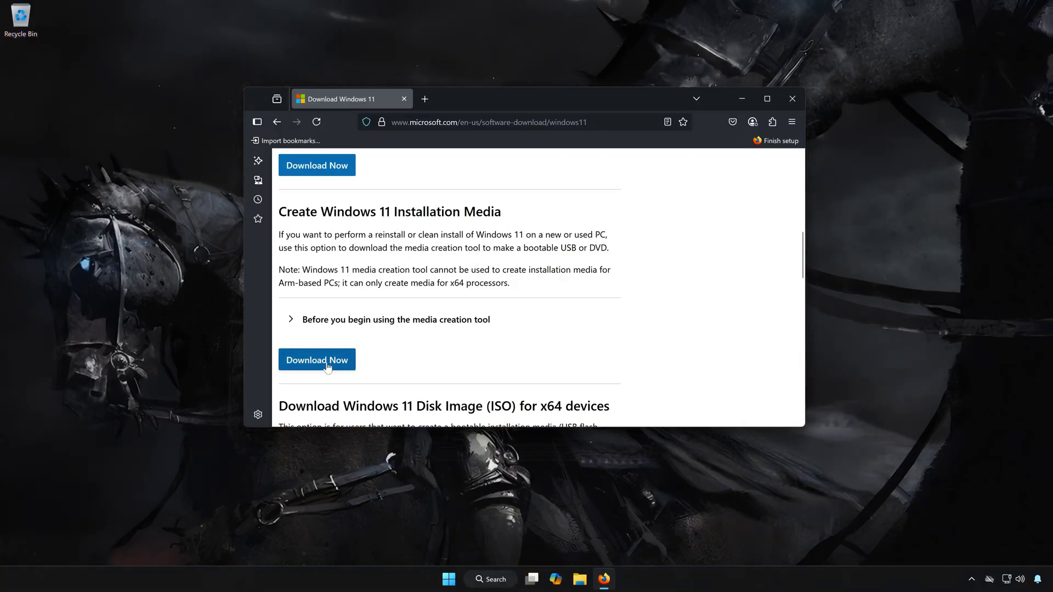
{"action": "left_click", "coordinate": [327, 366]}
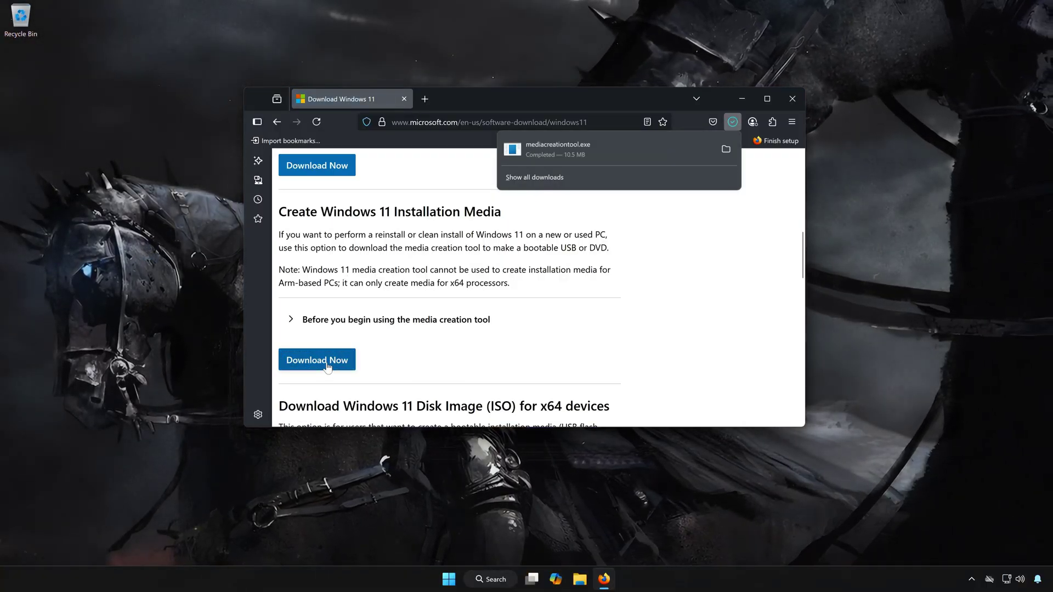
{"action": "left_click", "coordinate": [792, 99]}
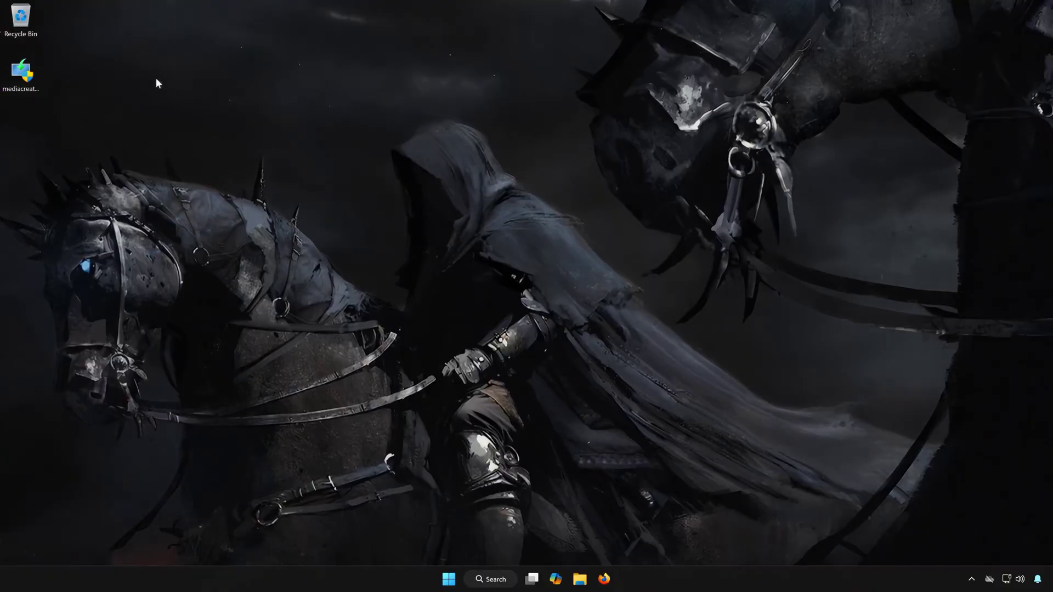
Launch mediacreationtool, accept the license terms and keep the recommended language and edition.
{"action": "left_click", "coordinate": [25, 81]}
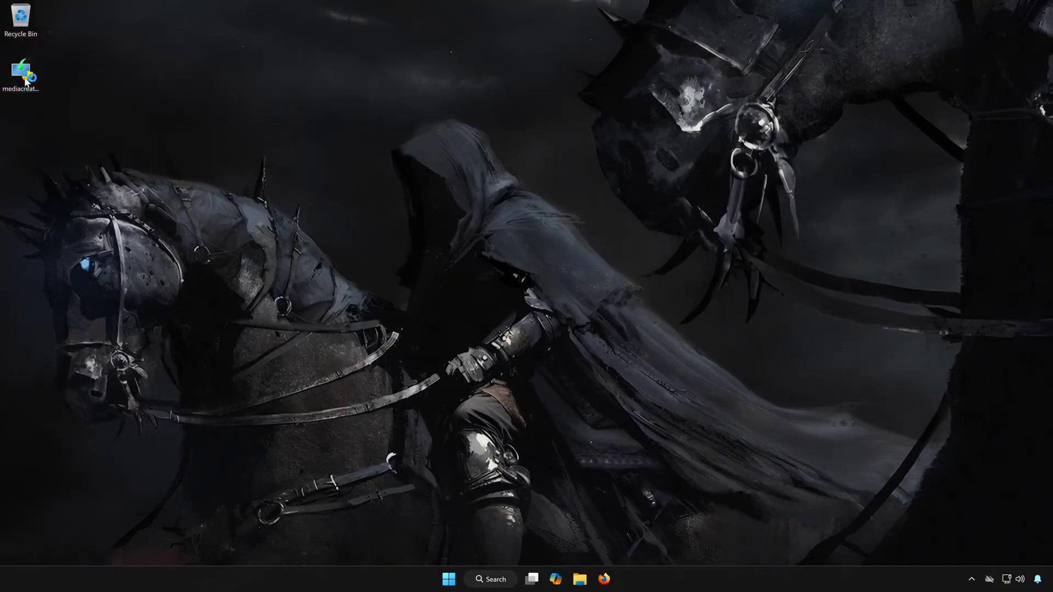
{"action": "double_click", "coordinate": [26, 81]}
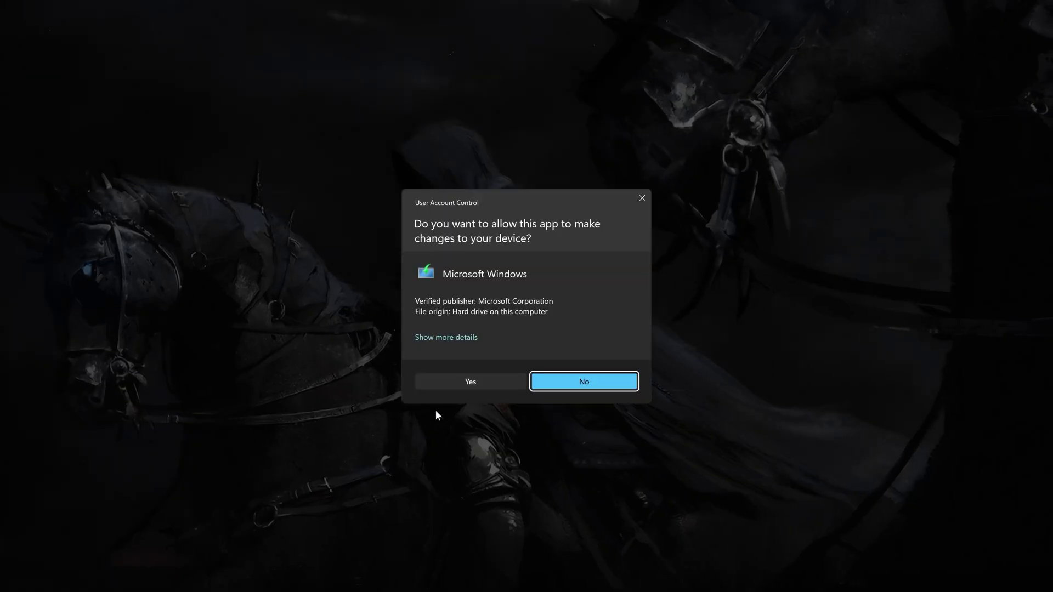
{"action": "left_click", "coordinate": [475, 382]}
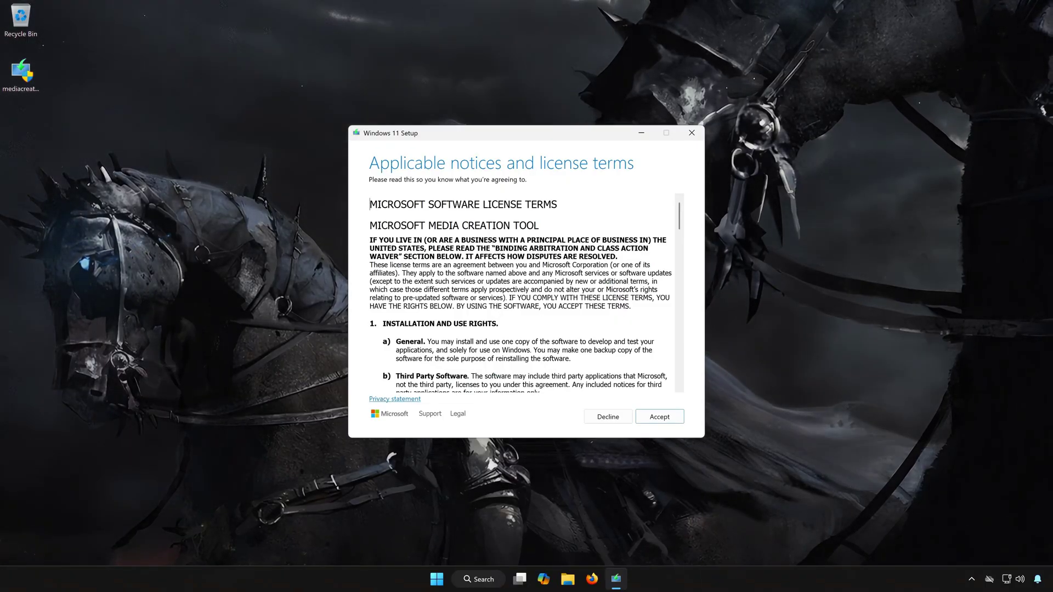
{"action": "left_click", "coordinate": [659, 416]}
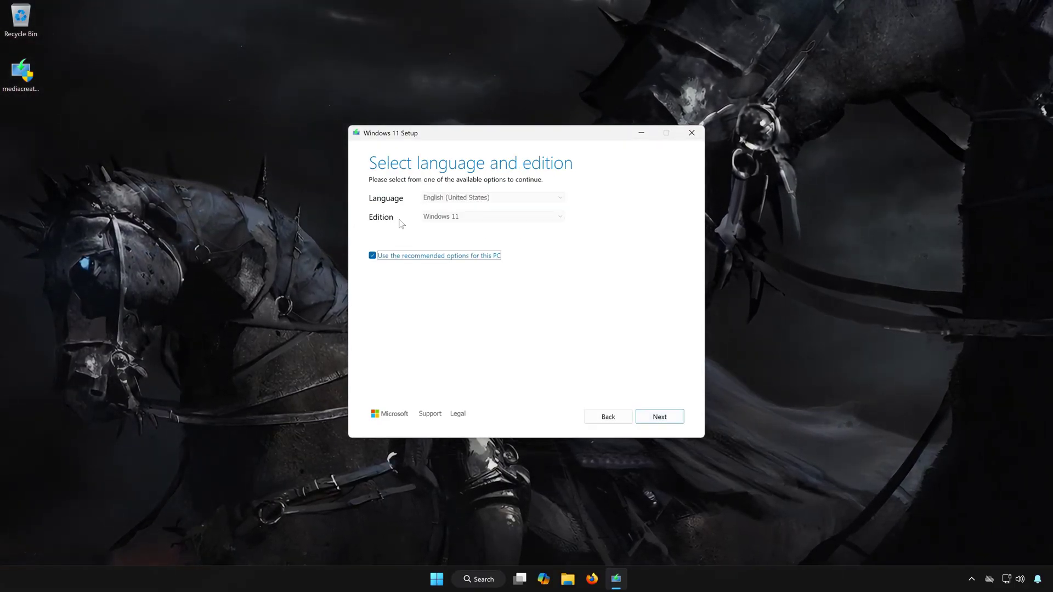
{"action": "left_click", "coordinate": [664, 421]}
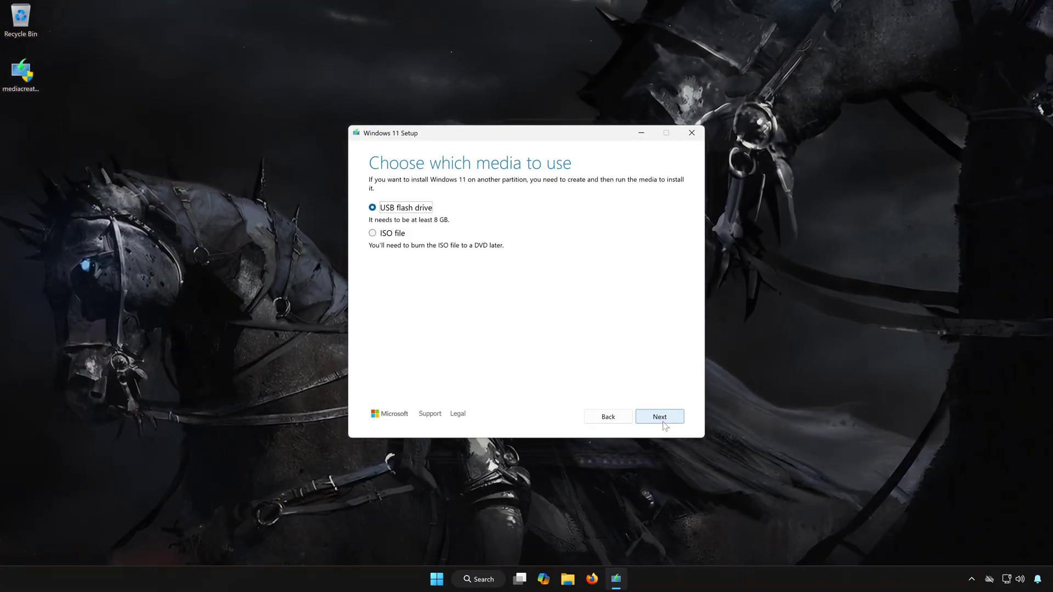
Choose ISO file output saved to the Desktop and start building Windows 11.iso.
{"action": "left_click", "coordinate": [374, 234]}
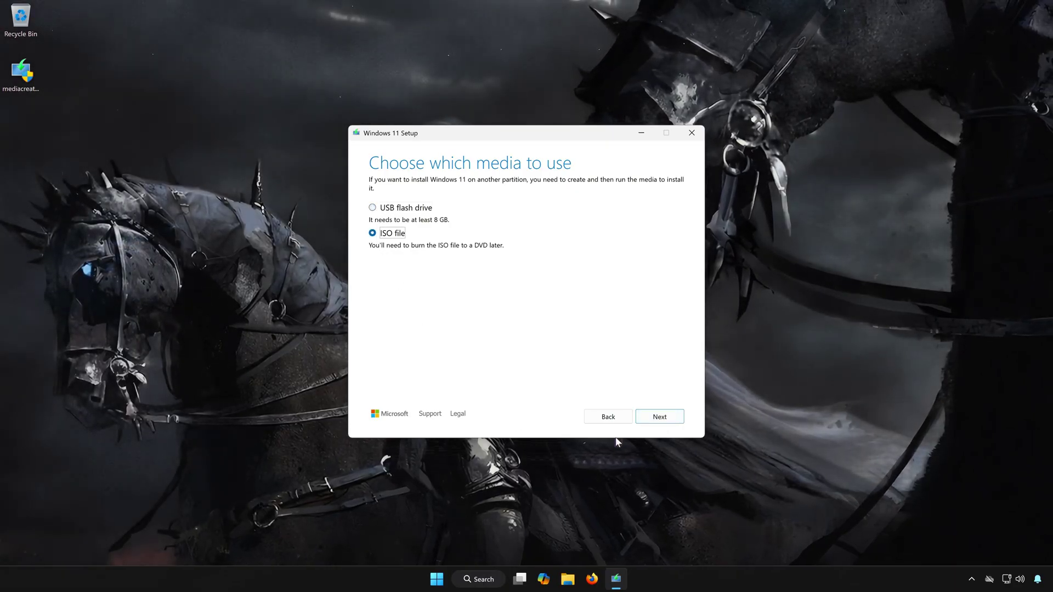
{"action": "left_click", "coordinate": [659, 417]}
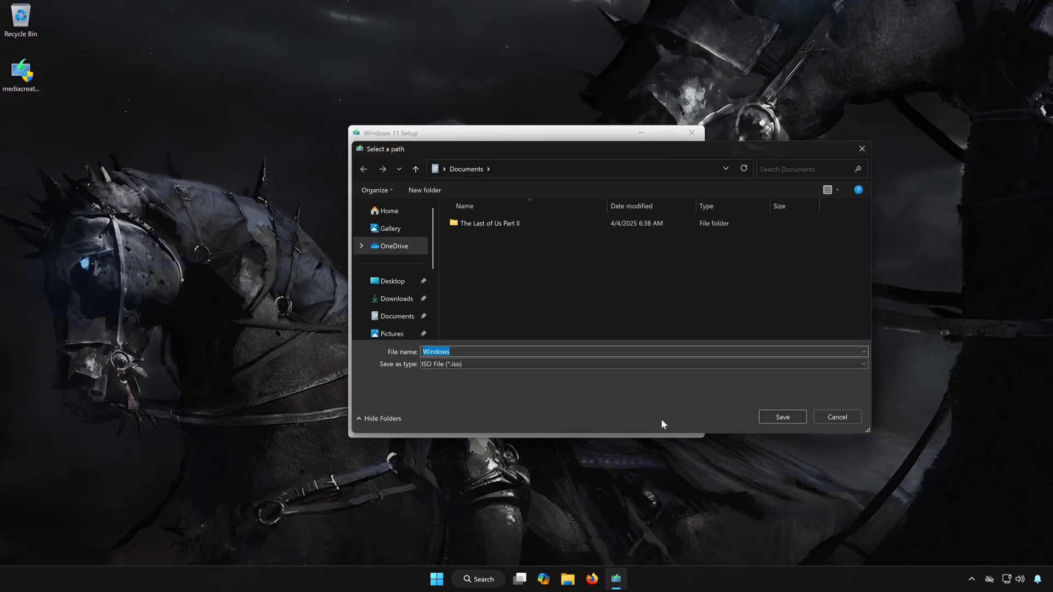
{"action": "left_click", "coordinate": [386, 281]}
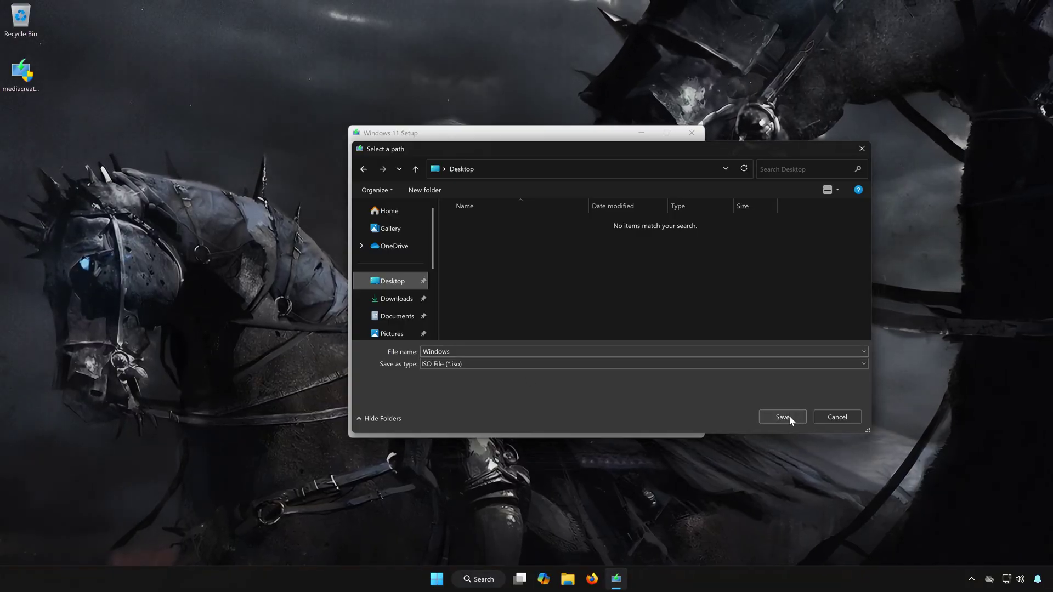
{"action": "left_click", "coordinate": [771, 416]}
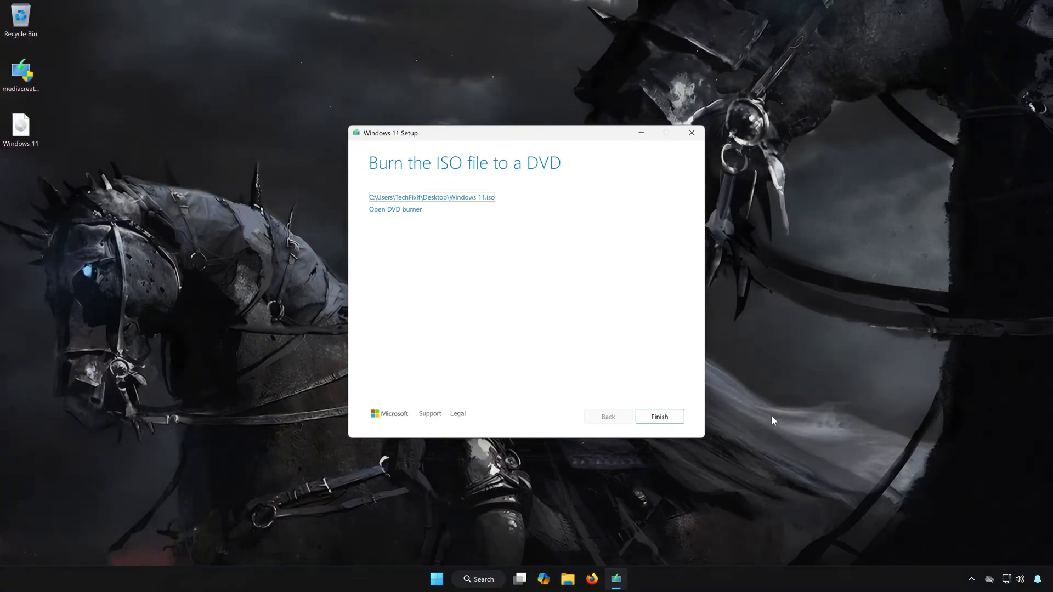
Finish the Media Creation Tool, mount the Windows 11 ISO and run its setup with administrator approval.
{"action": "left_click", "coordinate": [651, 418]}
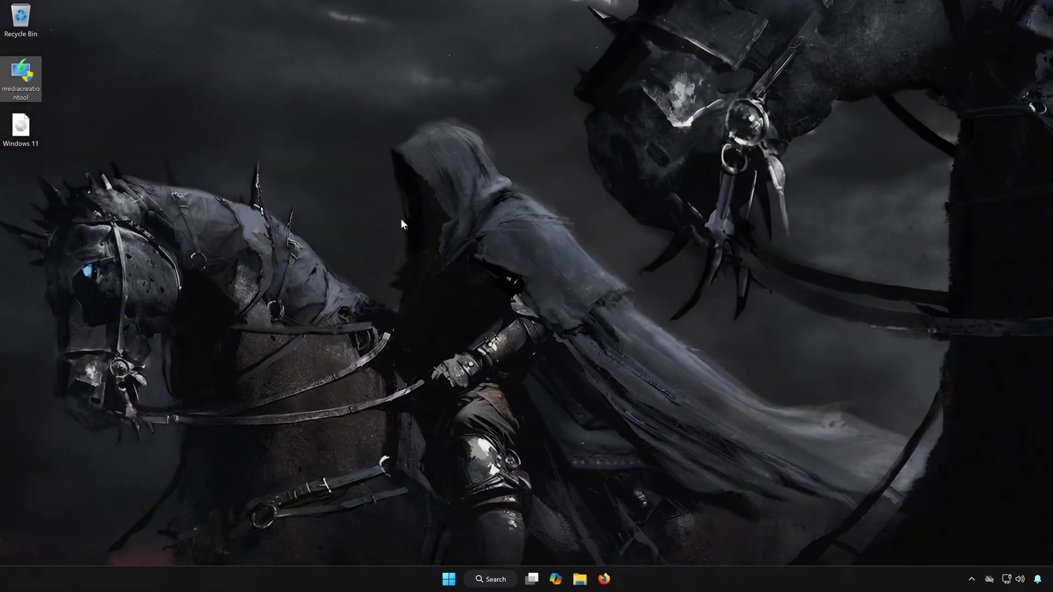
{"action": "double_click", "coordinate": [22, 126]}
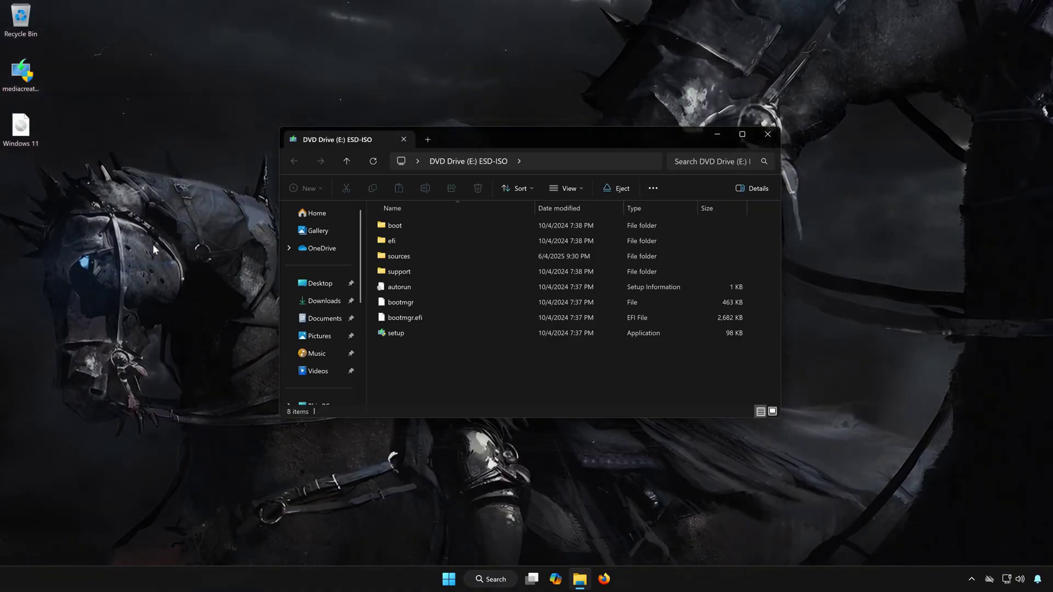
{"action": "double_click", "coordinate": [417, 334]}
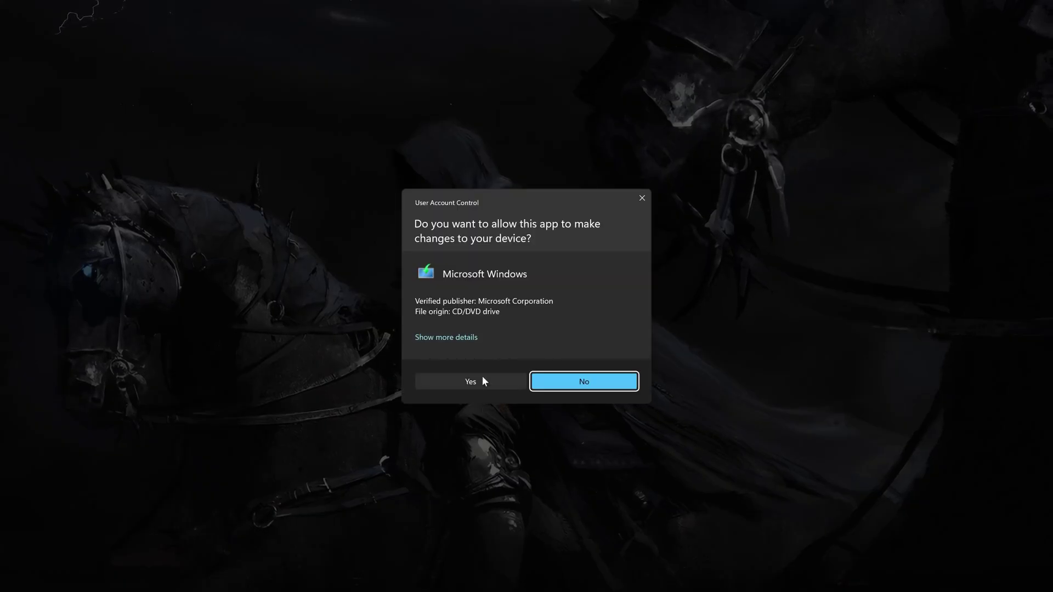
{"action": "left_click", "coordinate": [471, 381]}
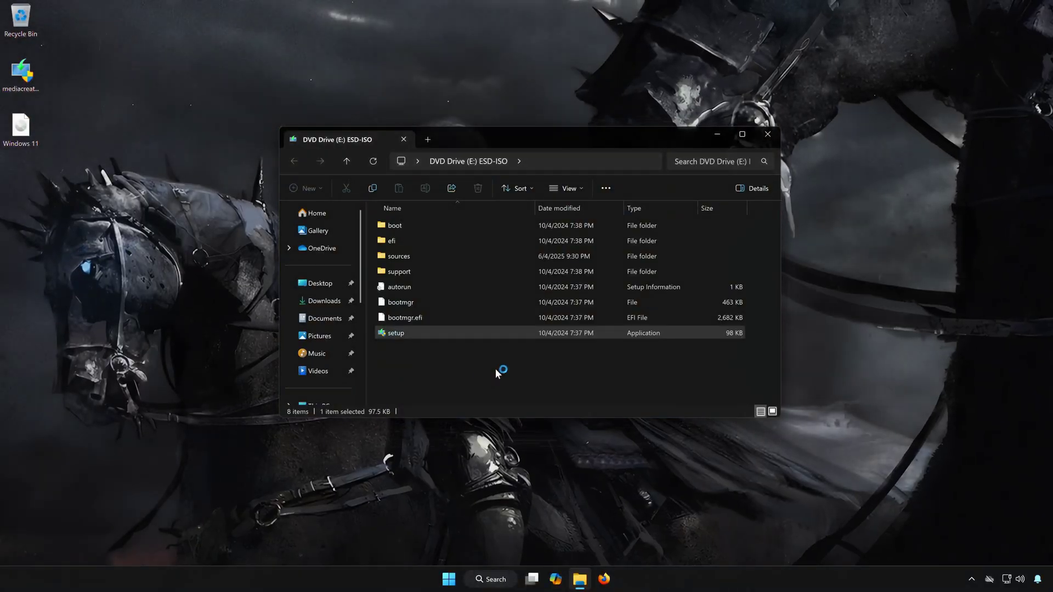
{"action": "left_click", "coordinate": [767, 133]}
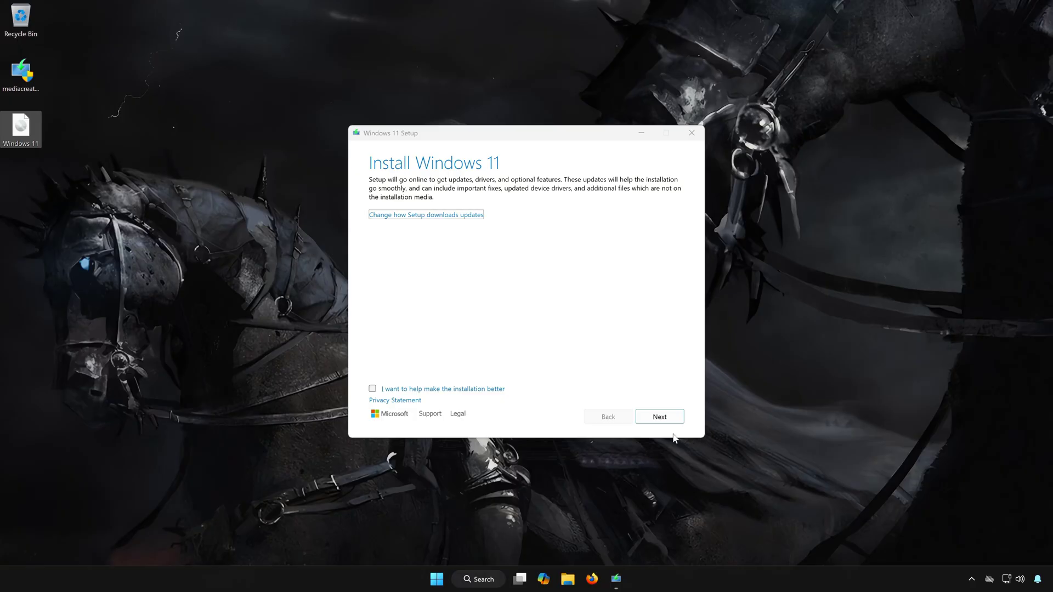
Move past the Setup introduction and accept the Windows 11 license terms.
{"action": "left_click", "coordinate": [670, 416]}
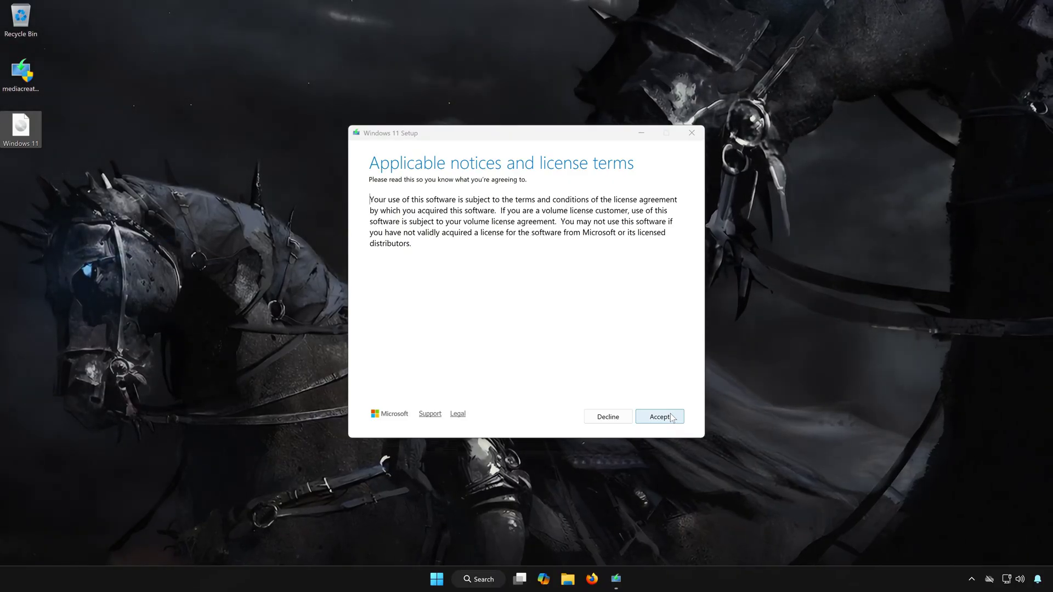
{"action": "left_click", "coordinate": [671, 416]}
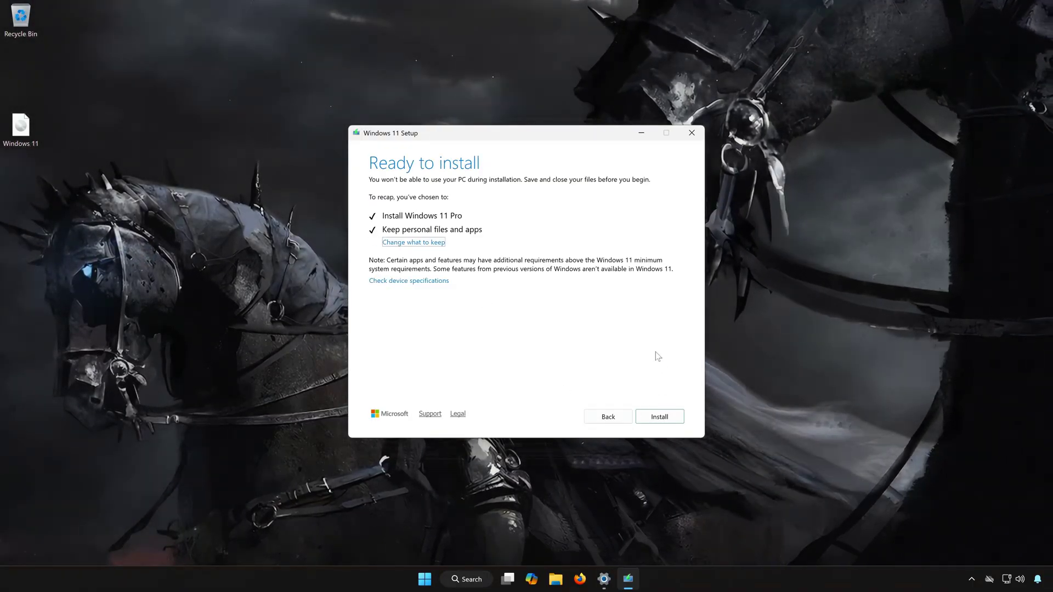
Begin the Windows 11 Pro in-place upgrade from the Ready to install page.
{"action": "left_click", "coordinate": [660, 416]}
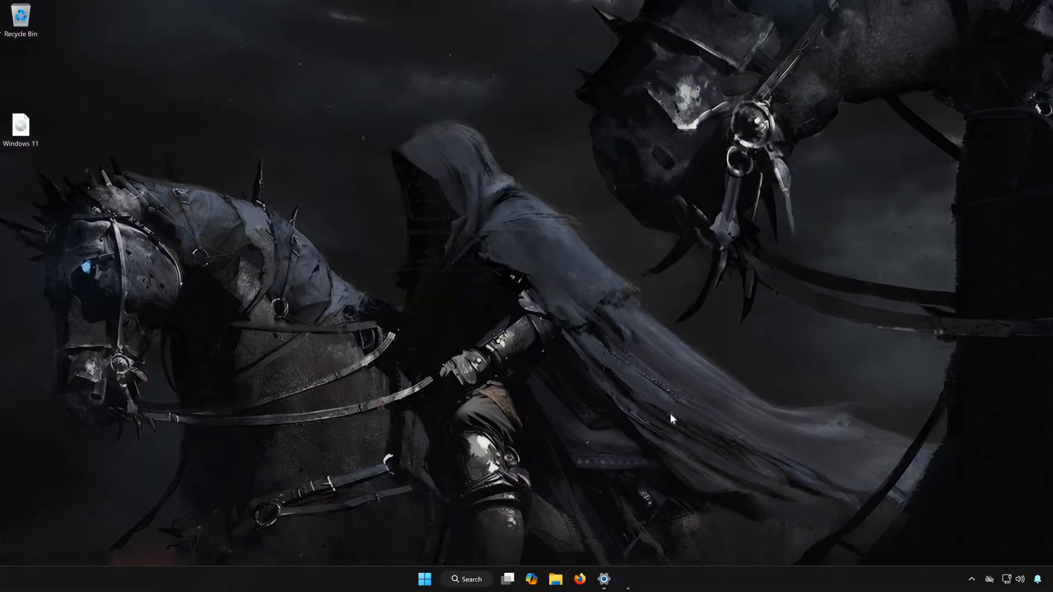